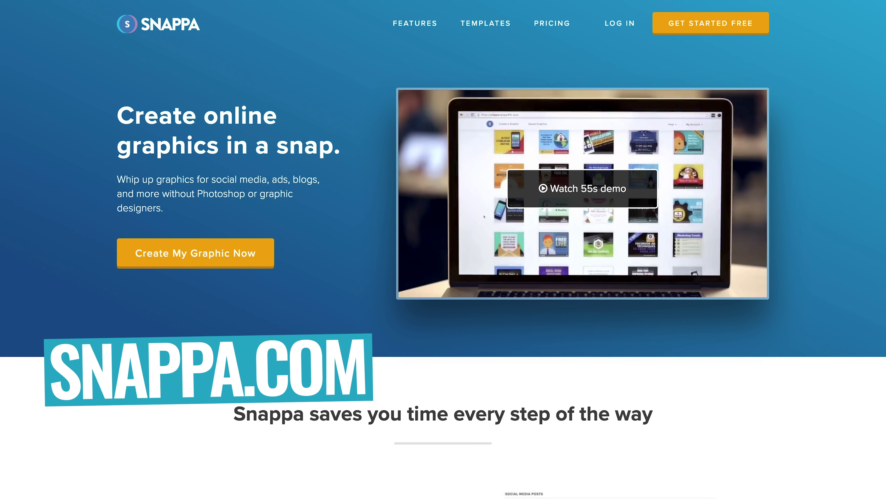
Scroll down the Snappa homepage to review its preset image dimensions.
{"action": "scroll", "coordinate": [443, 250], "scroll_direction": "down", "scroll_amount": 10}
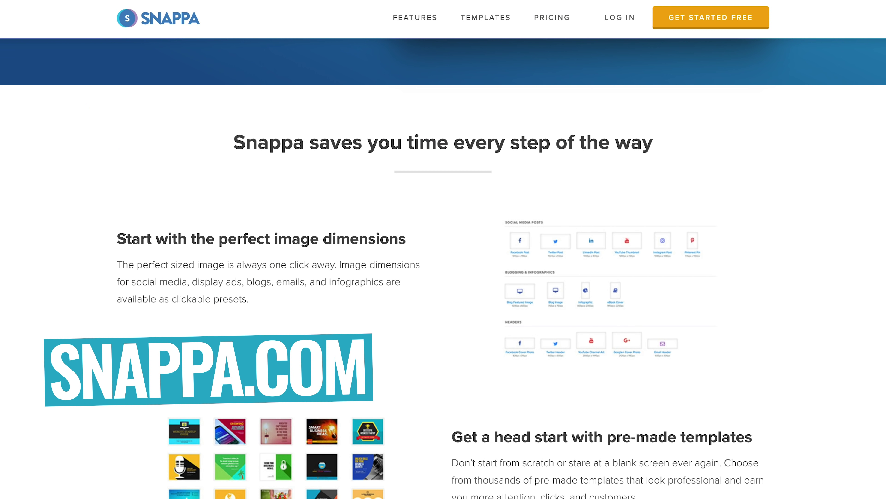
{"action": "scroll", "coordinate": [443, 250], "scroll_direction": "down", "scroll_amount": 8}
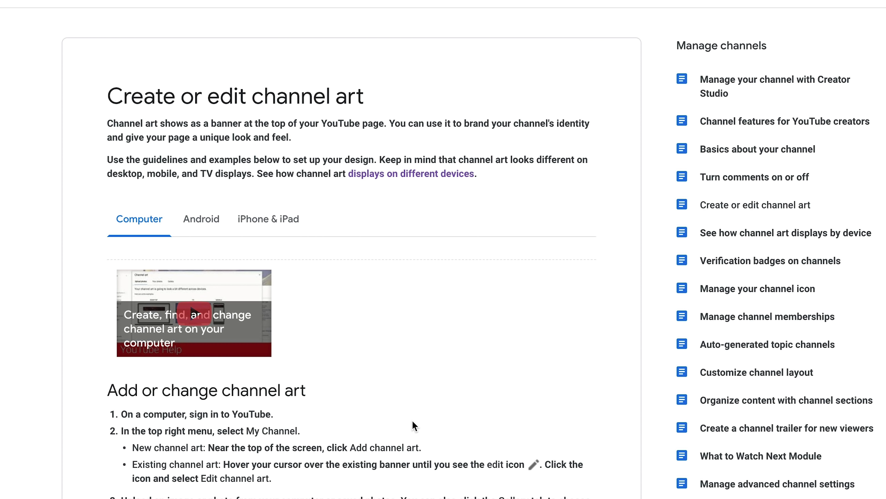
Scroll the help article to the 2560 x 1440 px image size guidelines and template preview.
{"action": "scroll", "coordinate": [413, 426], "scroll_direction": "down", "scroll_amount": 5}
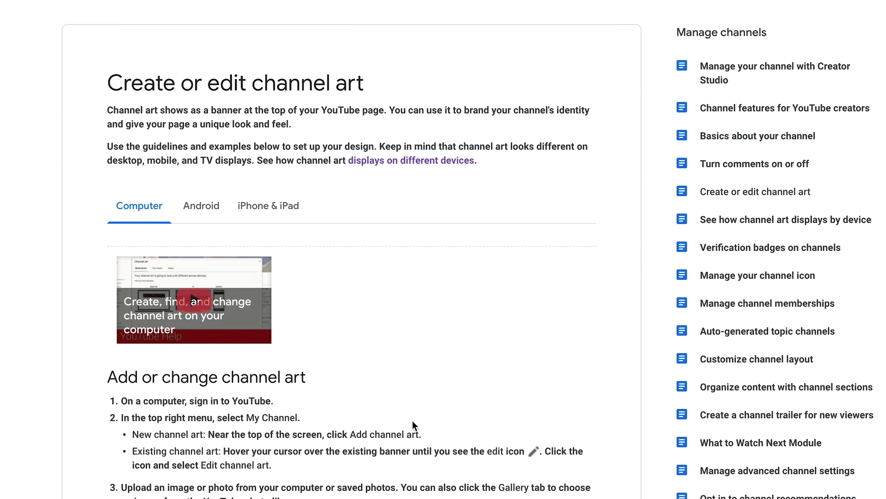
{"action": "scroll", "coordinate": [413, 425], "scroll_direction": "down", "scroll_amount": 4}
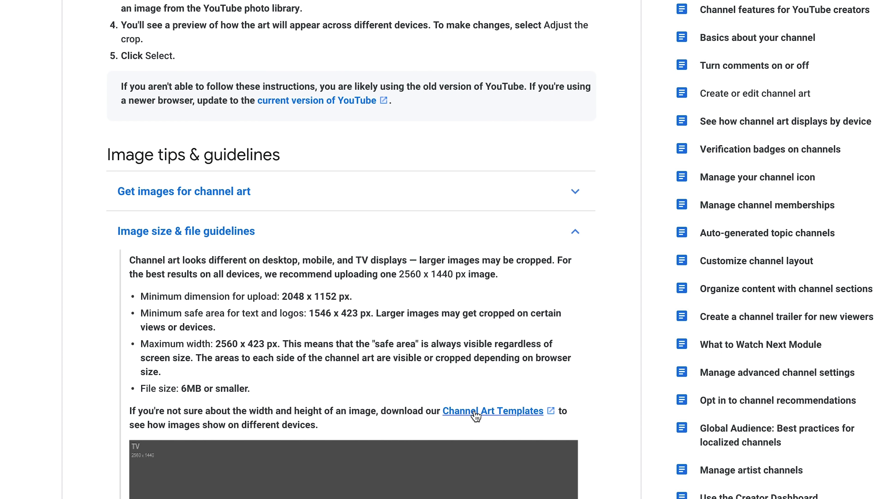
{"action": "scroll", "coordinate": [524, 467], "scroll_direction": "down", "scroll_amount": 3}
{"action": "scroll", "coordinate": [523, 468], "scroll_direction": "down", "scroll_amount": 1}
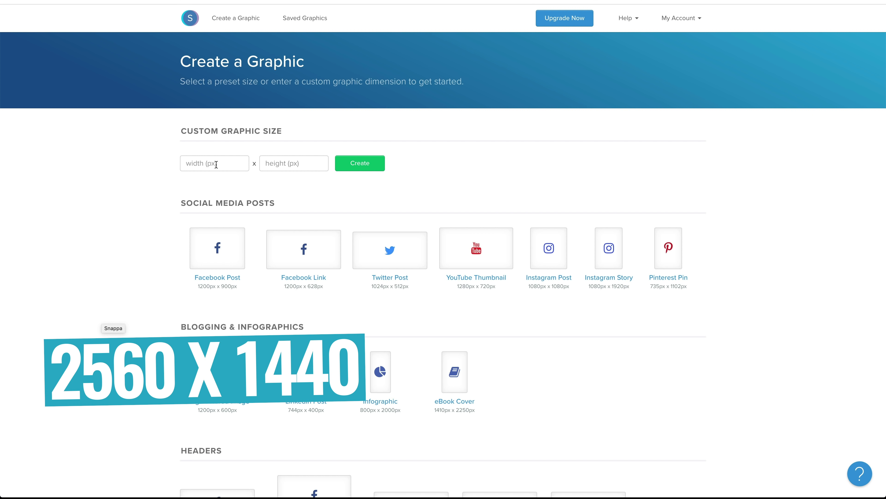
Pick the YouTube Channel Art preset and browse its templates to the #discover canyon design.
{"action": "scroll", "coordinate": [175, 276], "scroll_direction": "down", "scroll_amount": 6}
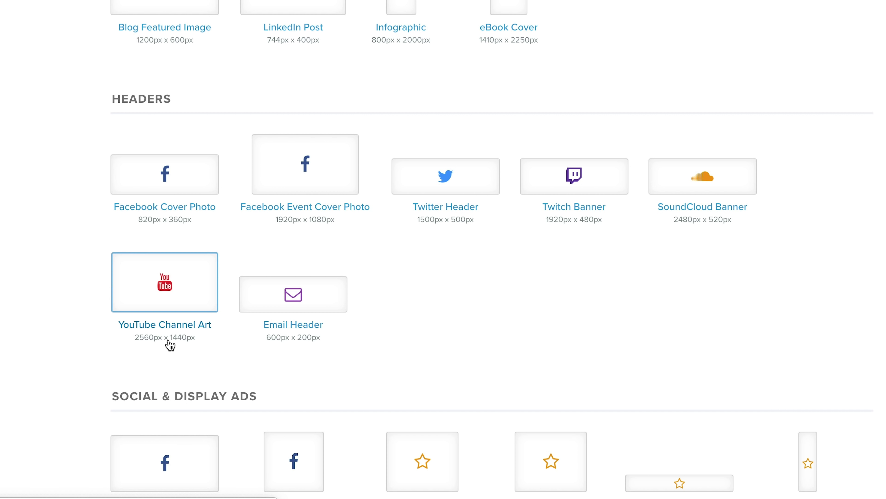
{"action": "left_click", "coordinate": [176, 293]}
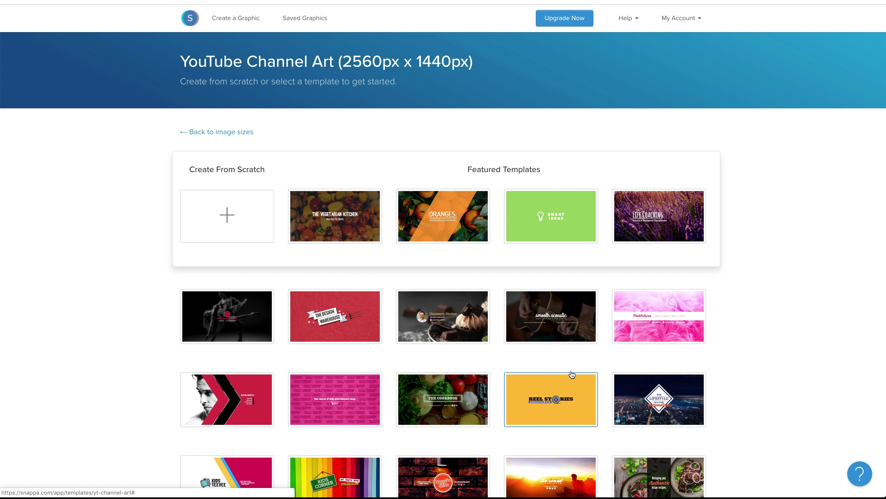
{"action": "scroll", "coordinate": [572, 375], "scroll_direction": "down", "scroll_amount": 2}
{"action": "scroll", "coordinate": [572, 375], "scroll_direction": "down", "scroll_amount": 5}
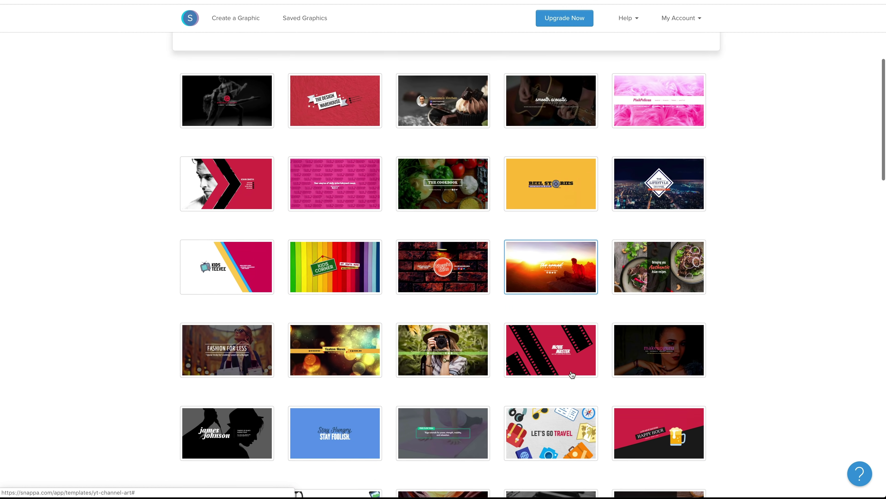
{"action": "scroll", "coordinate": [573, 374], "scroll_direction": "down", "scroll_amount": 3}
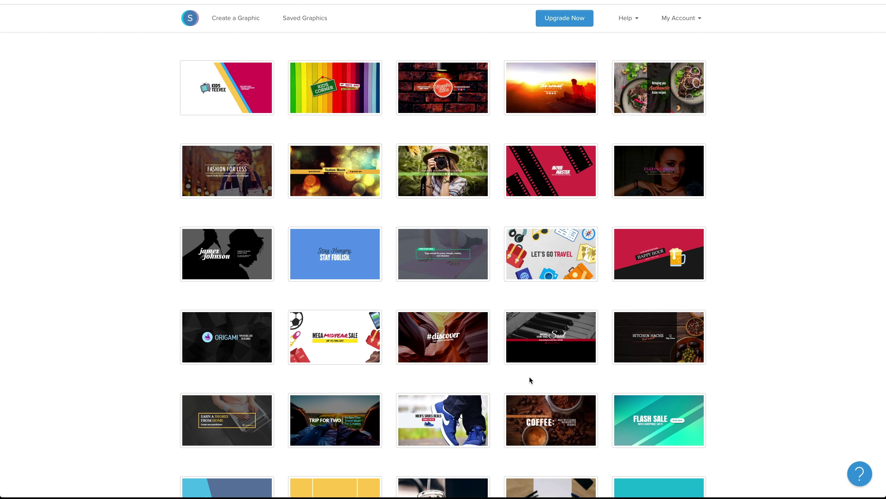
{"action": "scroll", "coordinate": [529, 377], "scroll_direction": "down", "scroll_amount": 4}
{"action": "scroll", "coordinate": [529, 377], "scroll_direction": "up", "scroll_amount": 1}
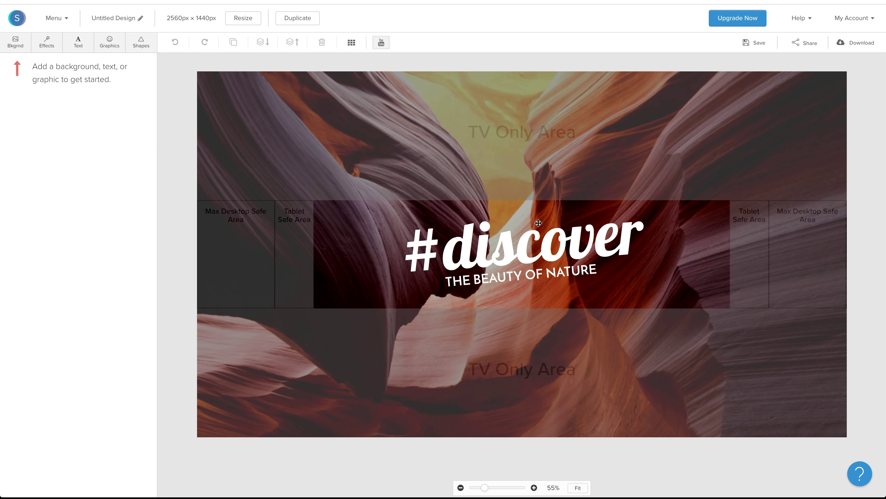
Replace the #discover headline text by pasting PRIMAL VIDEO.
{"action": "left_click", "coordinate": [516, 245]}
{"action": "left_click", "coordinate": [516, 245]}
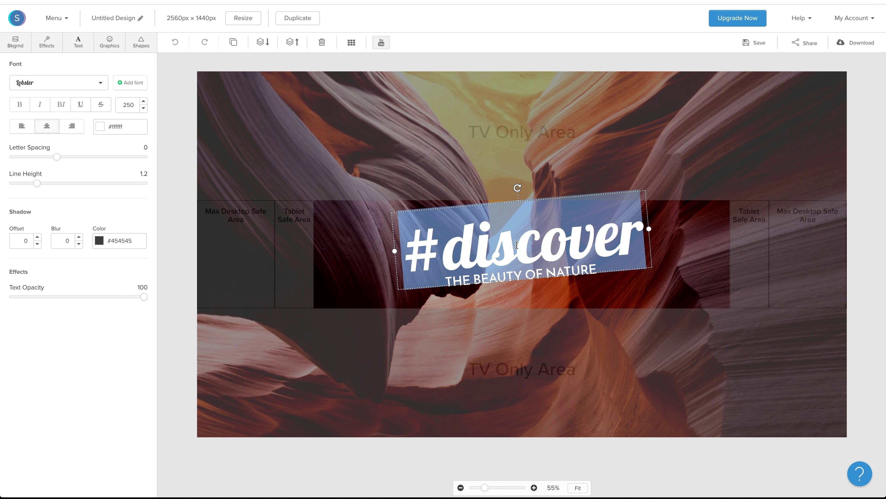
{"action": "type", "text": "PRIMAL VIDEO"}
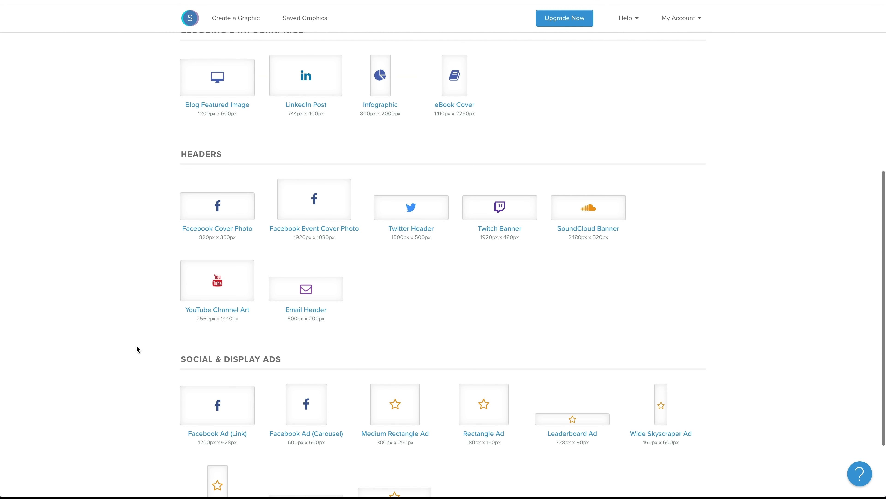
Create a blank 2560 x 1440 YouTube Channel Art design and toggle the safe-zone guides off and back on.
{"action": "left_click", "coordinate": [218, 281]}
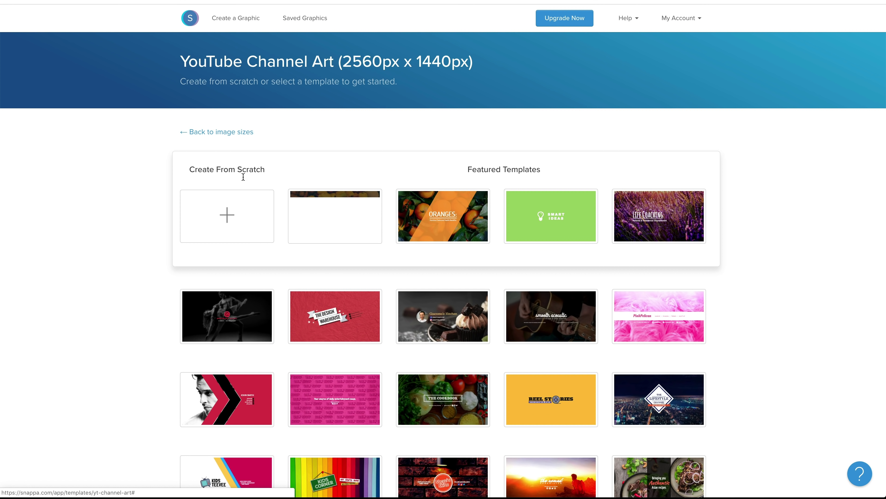
{"action": "left_click", "coordinate": [226, 230]}
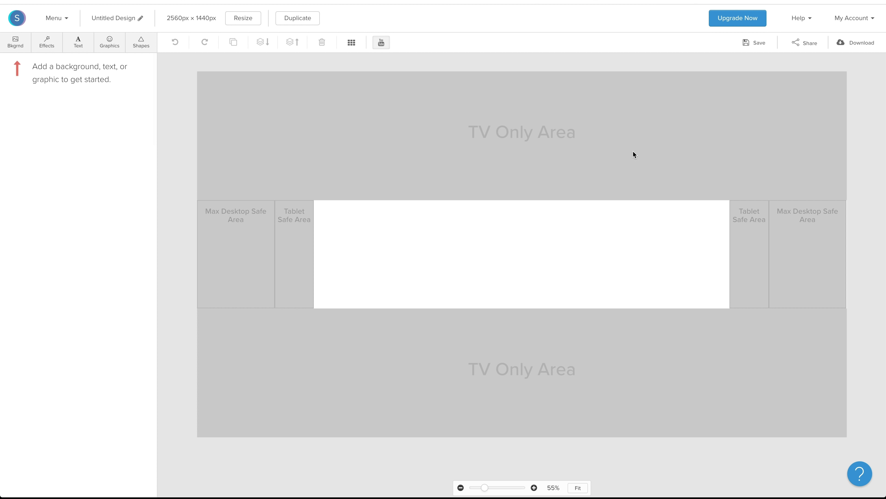
{"action": "left_click", "coordinate": [381, 43]}
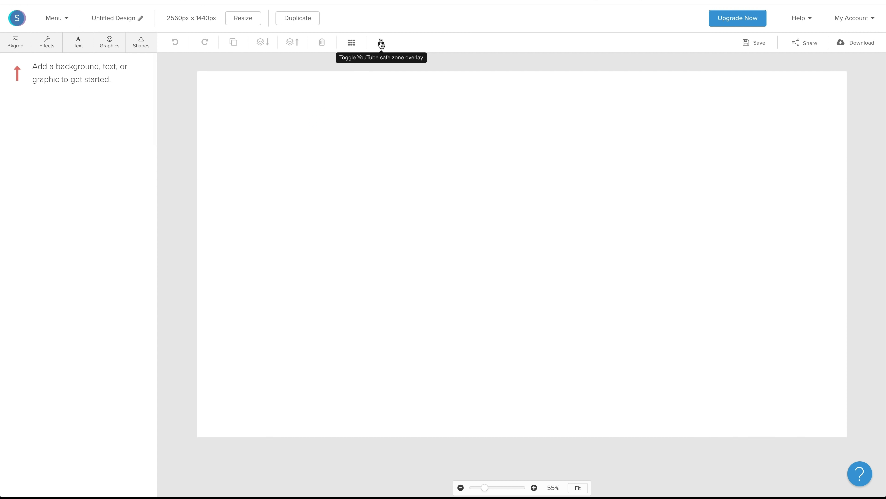
{"action": "left_click", "coordinate": [381, 43]}
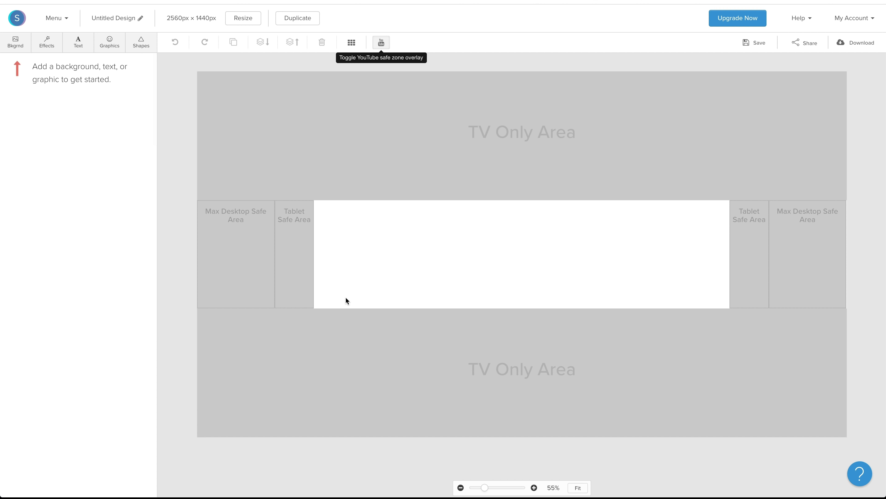
Hide the safe-zone guides and upload the channel art template PNG under Graphics > Uploads.
{"action": "left_click", "coordinate": [380, 42]}
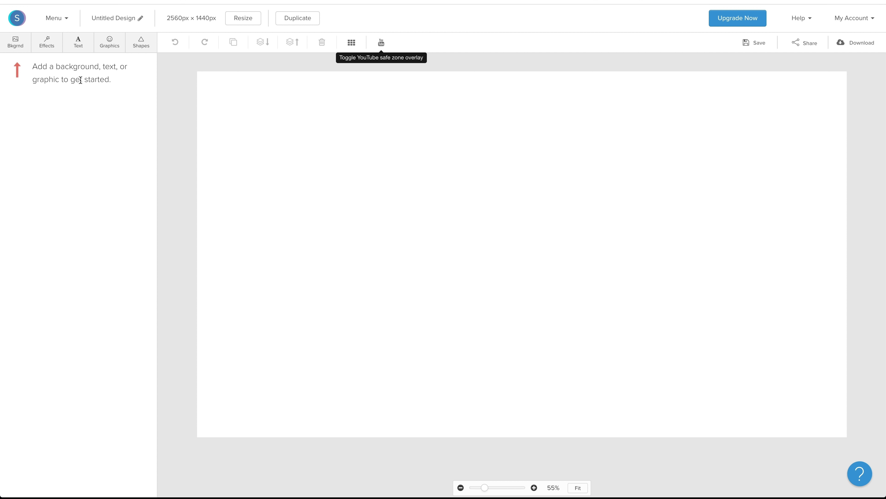
{"action": "left_click", "coordinate": [109, 47]}
{"action": "left_click", "coordinate": [88, 69]}
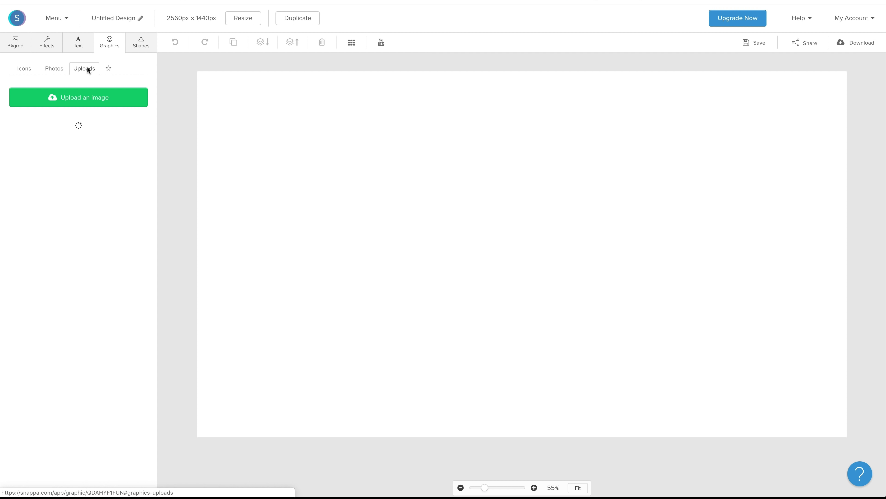
{"action": "left_click", "coordinate": [94, 100]}
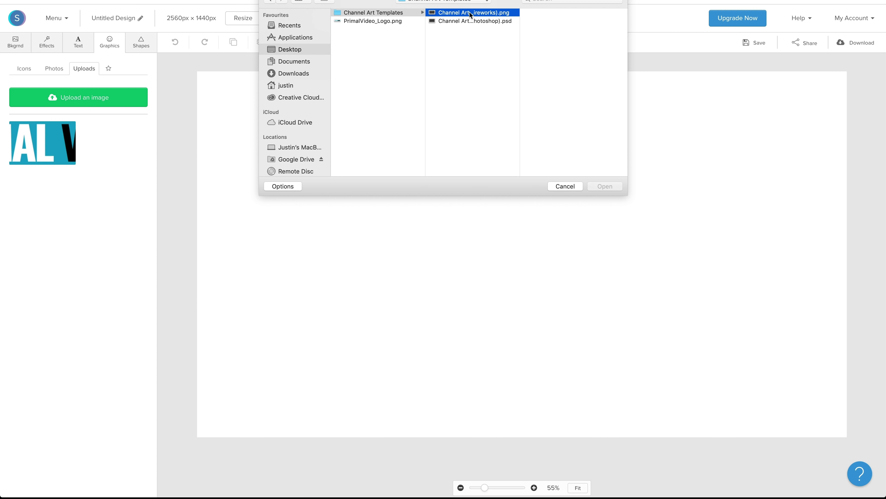
{"action": "left_click", "coordinate": [600, 186]}
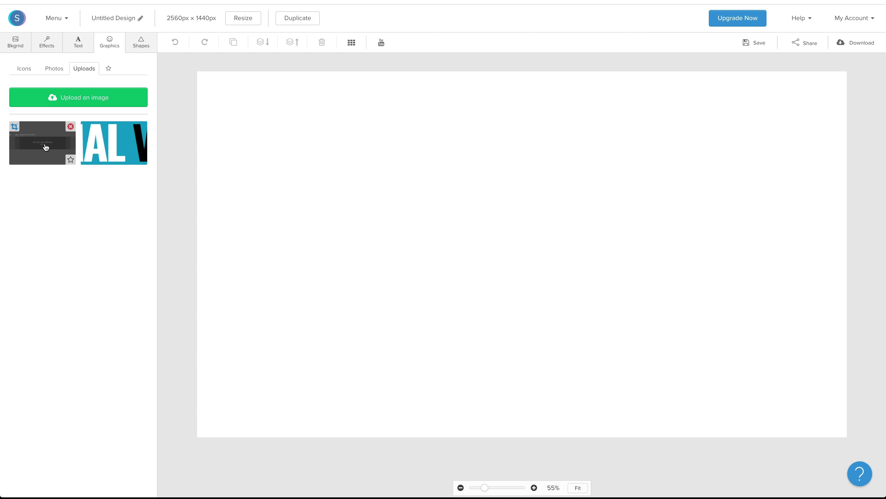
Place the uploaded template, stretch it across the canvas, fade it, then delete it.
{"action": "left_click", "coordinate": [45, 147]}
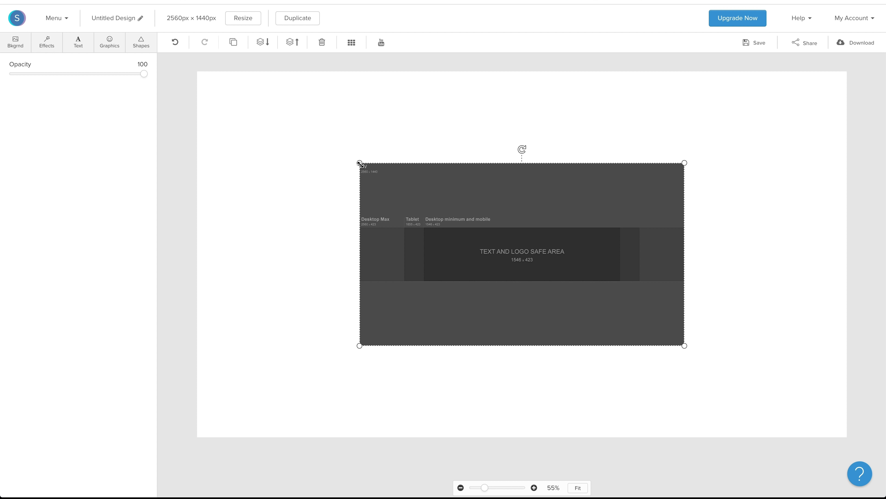
{"action": "left_click_drag", "start_coordinate": [358, 163], "coordinate": [198, 72]}
{"action": "left_click_drag", "start_coordinate": [685, 345], "coordinate": [845, 434]}
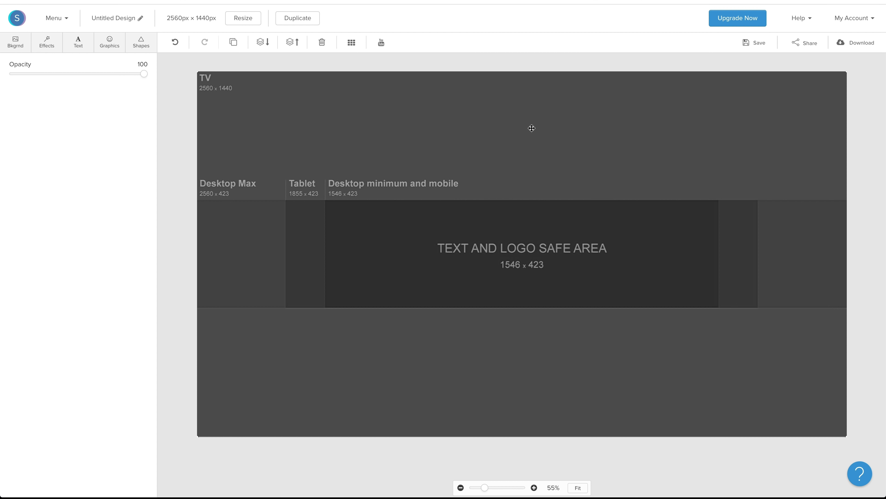
{"action": "left_click_drag", "start_coordinate": [144, 75], "coordinate": [49, 81]}
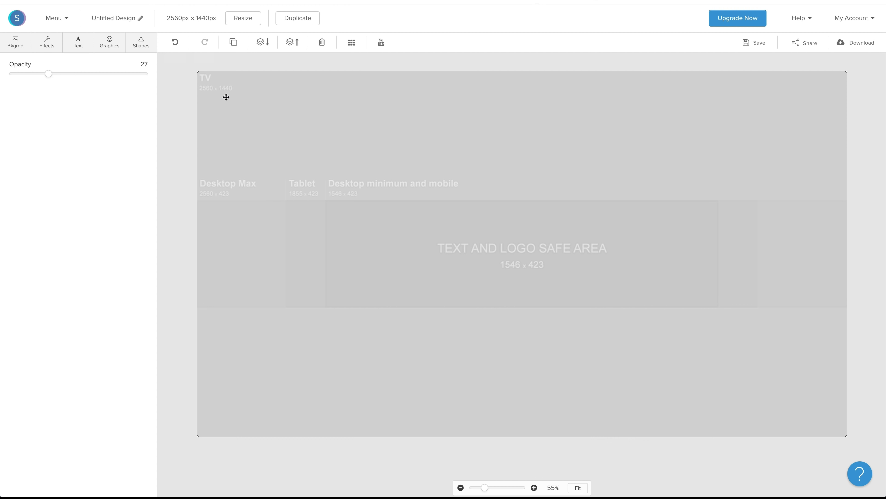
{"action": "left_click_drag", "start_coordinate": [269, 136], "coordinate": [228, 99]}
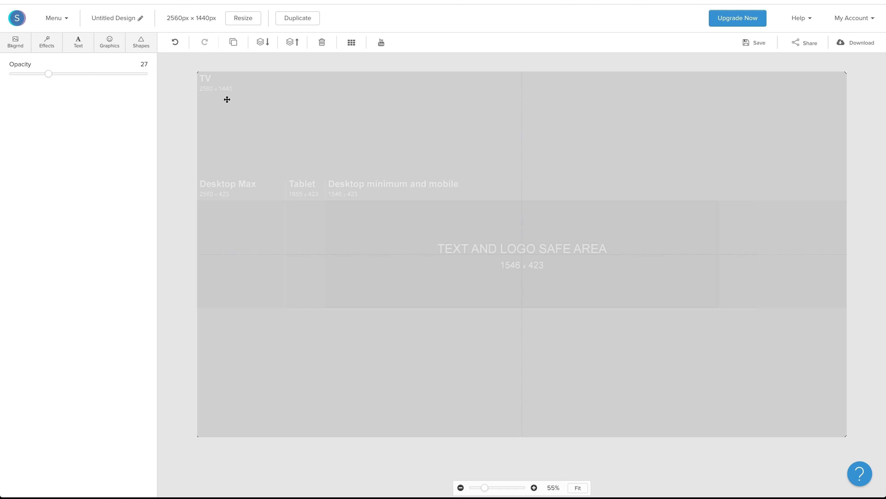
{"action": "key", "text": "Delete"}
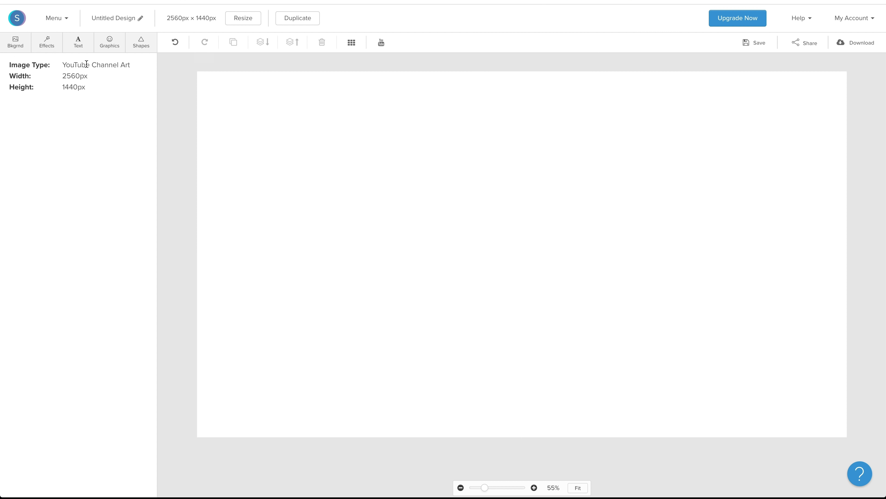
Set the orange wood pattern as the background, shifted slightly upward.
{"action": "left_click", "coordinate": [12, 45]}
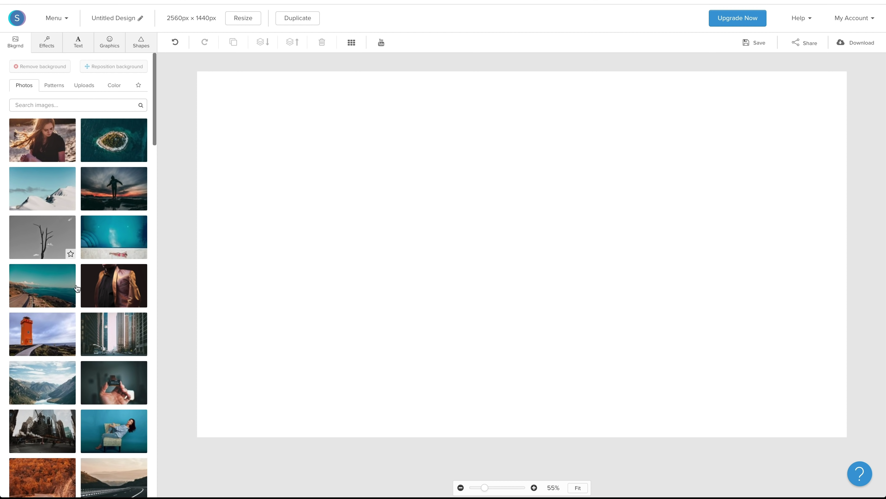
{"action": "left_click", "coordinate": [56, 85]}
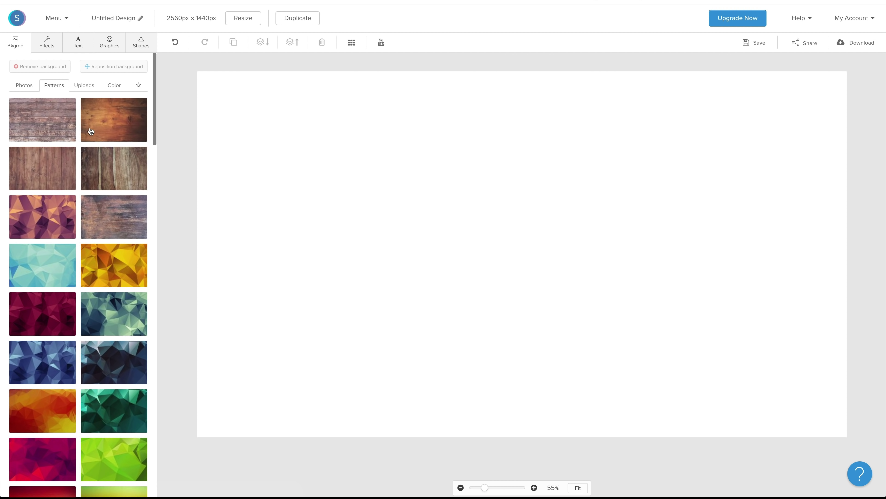
{"action": "left_click", "coordinate": [78, 87]}
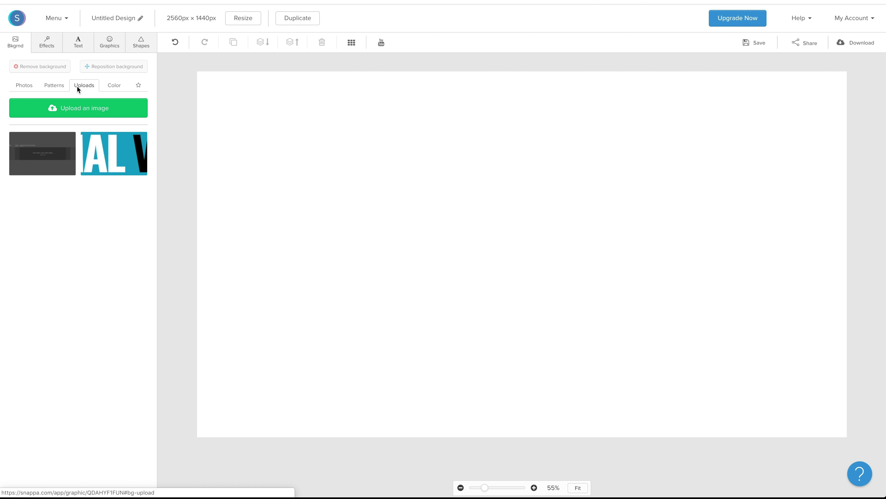
{"action": "left_click", "coordinate": [58, 86]}
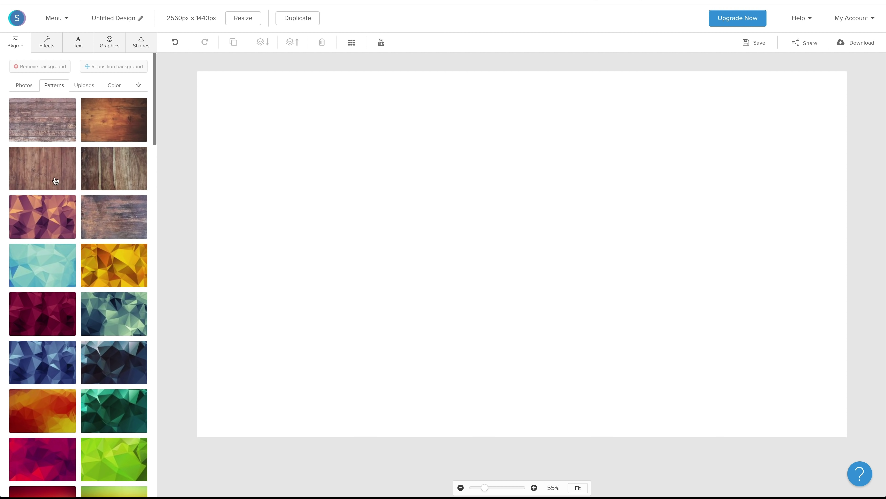
{"action": "left_click", "coordinate": [118, 123]}
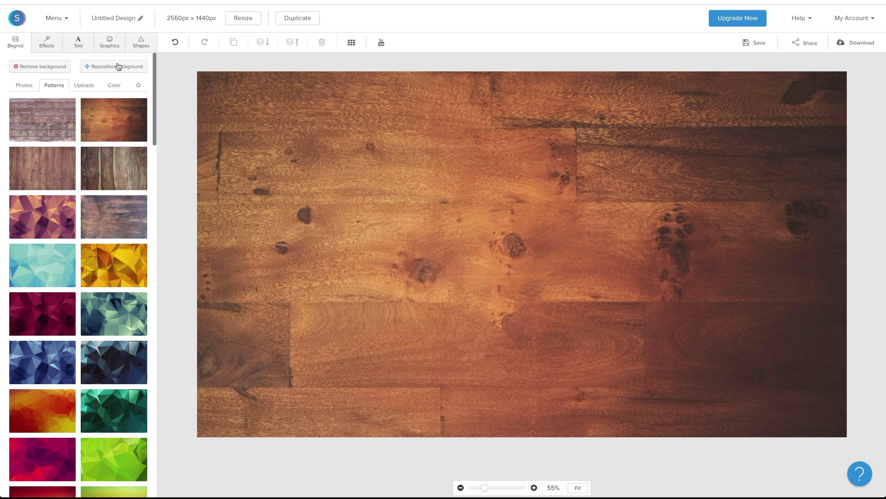
{"action": "left_click", "coordinate": [127, 66]}
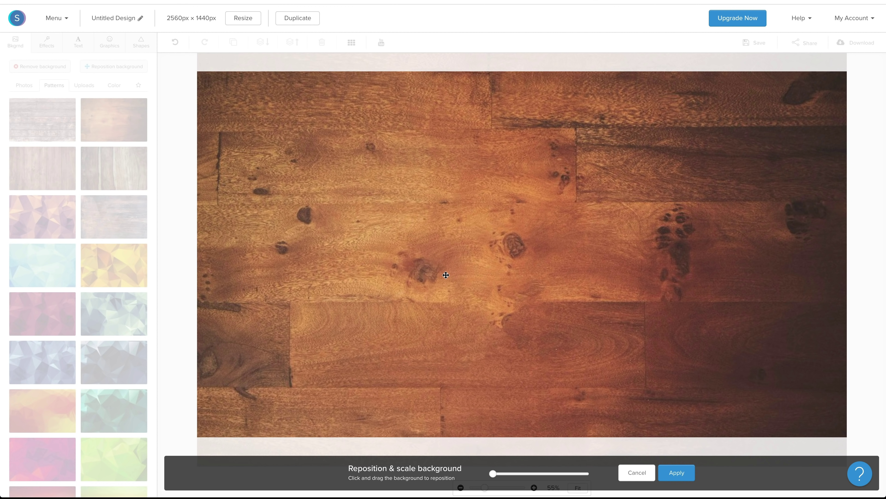
{"action": "mouse_move", "coordinate": [446, 269]}
{"action": "left_mouse_down"}
{"action": "mouse_move", "coordinate": [446, 258]}
{"action": "mouse_move", "coordinate": [446, 270]}
{"action": "left_mouse_up"}
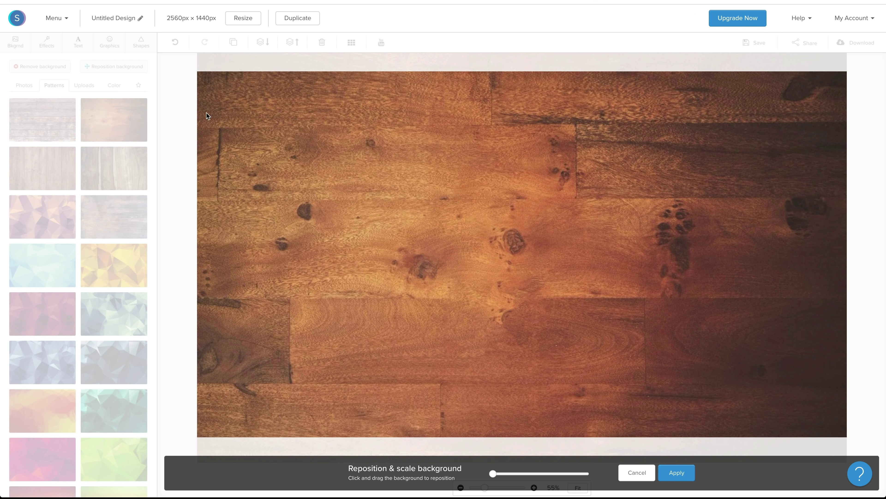
{"action": "left_click", "coordinate": [676, 472]}
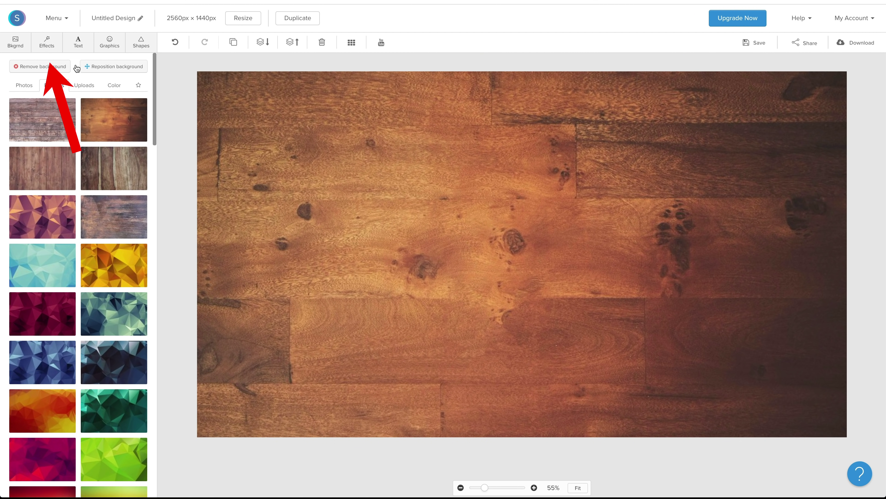
Give the wood background a teal #0fa0c7 colour overlay at about 82 and a blur of 5.
{"action": "left_click", "coordinate": [46, 42]}
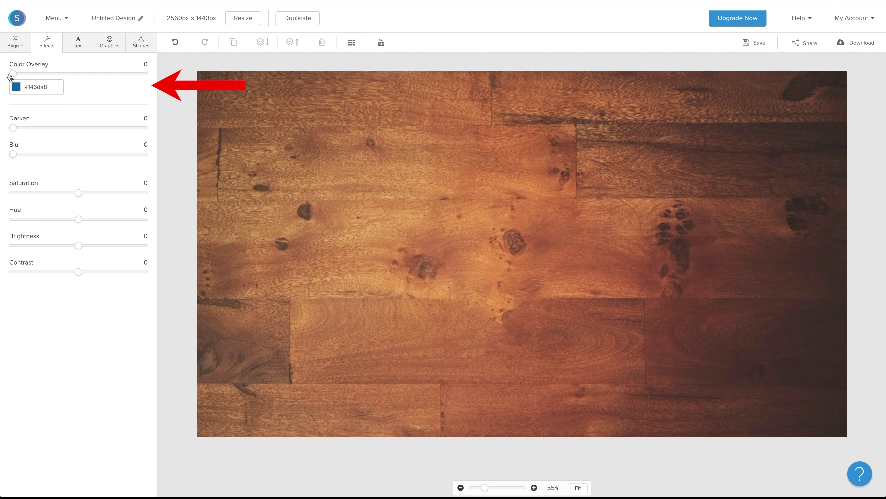
{"action": "left_click_drag", "start_coordinate": [13, 76], "coordinate": [117, 79]}
{"action": "left_click", "coordinate": [16, 87]}
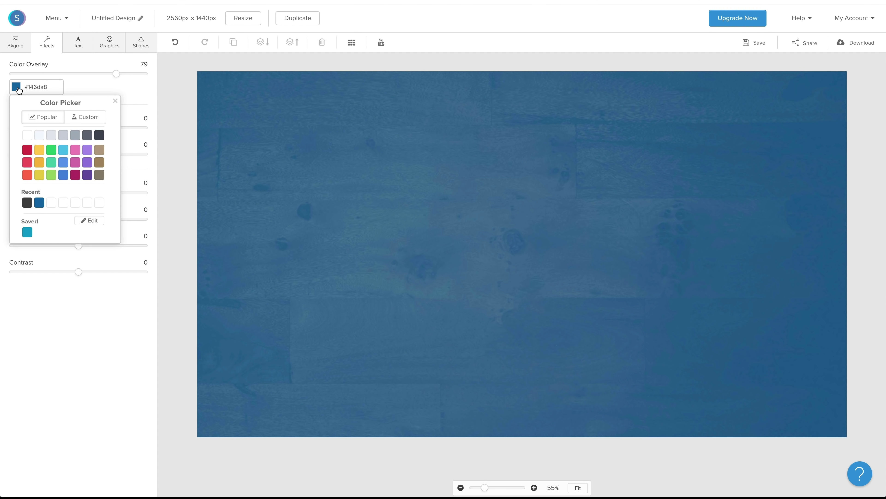
{"action": "left_click", "coordinate": [27, 232]}
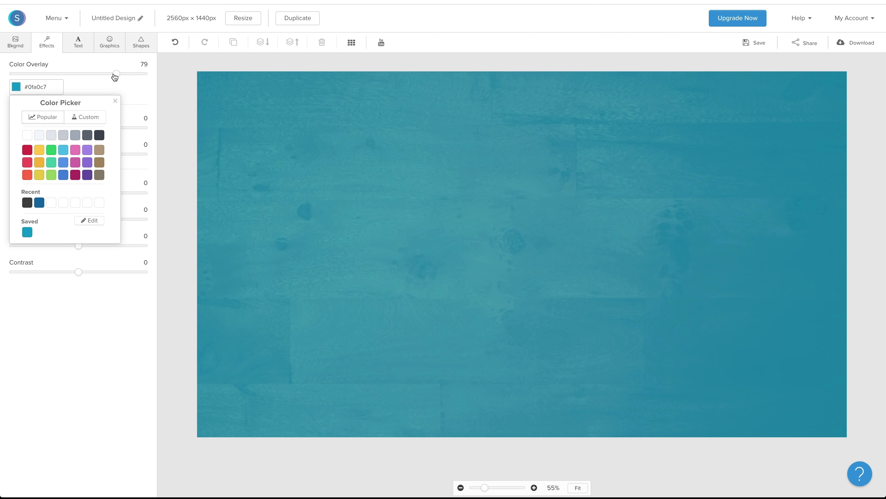
{"action": "left_click_drag", "start_coordinate": [114, 77], "coordinate": [120, 76]}
{"action": "left_click", "coordinate": [125, 88]}
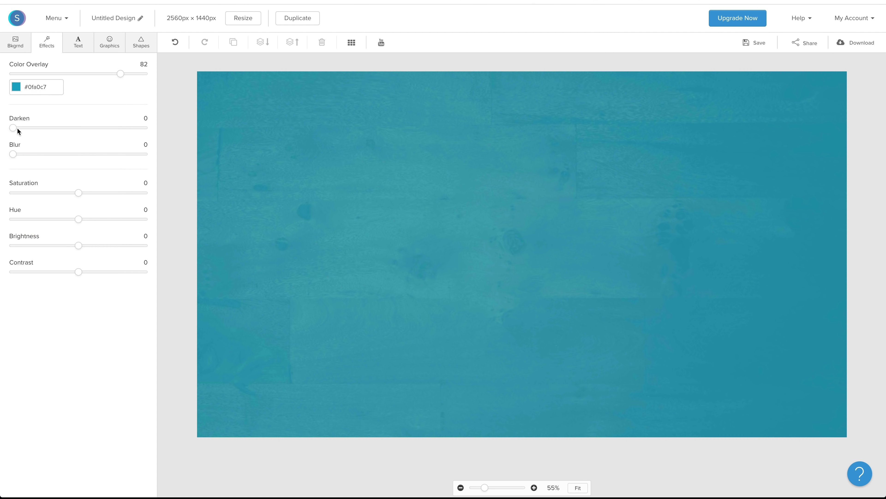
{"action": "mouse_move", "coordinate": [14, 155]}
{"action": "left_mouse_down"}
{"action": "mouse_move", "coordinate": [51, 154]}
{"action": "mouse_move", "coordinate": [21, 155]}
{"action": "left_mouse_up"}
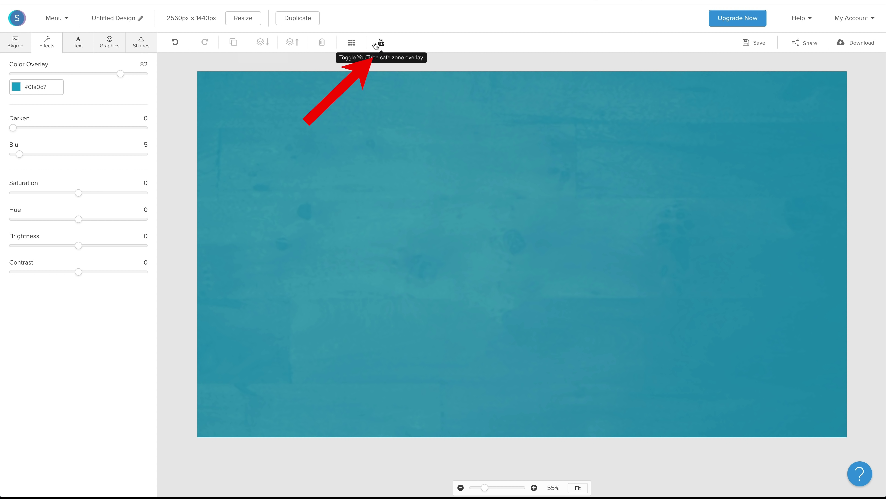
Show the safe-zone guides and add an Oswald heading reading PRIMAL.
{"action": "left_click", "coordinate": [377, 44]}
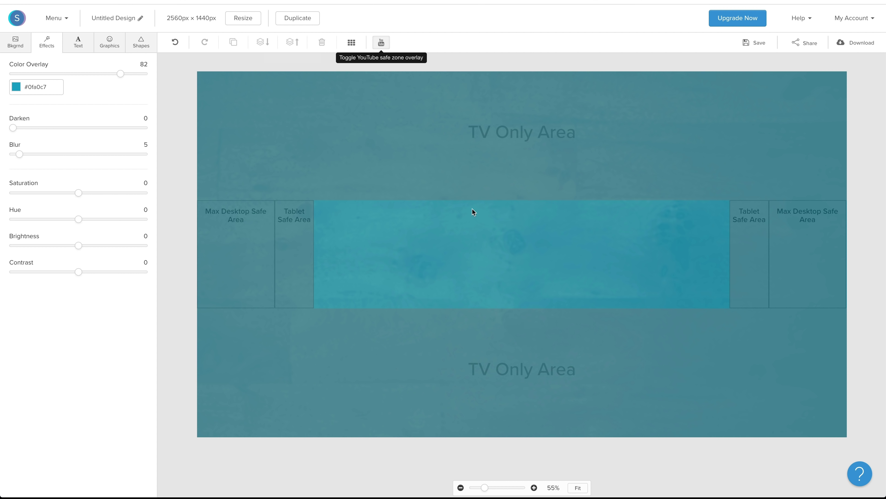
{"action": "left_click", "coordinate": [68, 37]}
{"action": "left_click", "coordinate": [80, 77]}
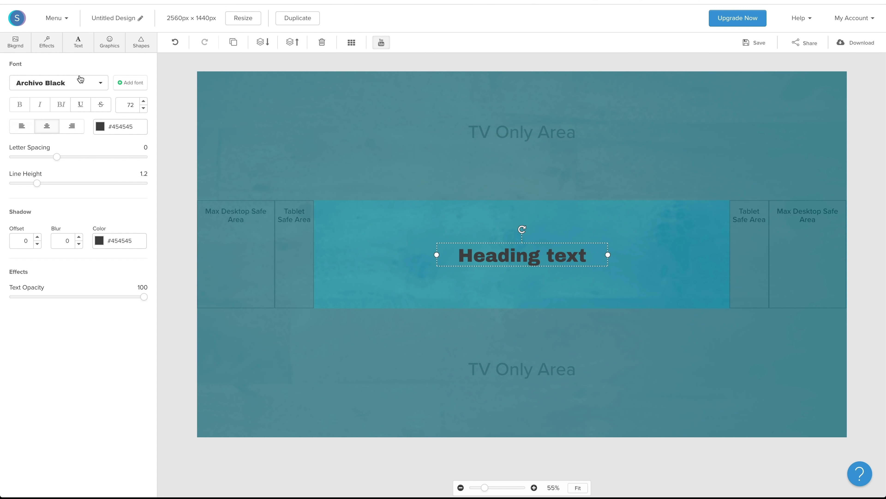
{"action": "left_click", "coordinate": [101, 88]}
{"action": "key", "text": "o"}
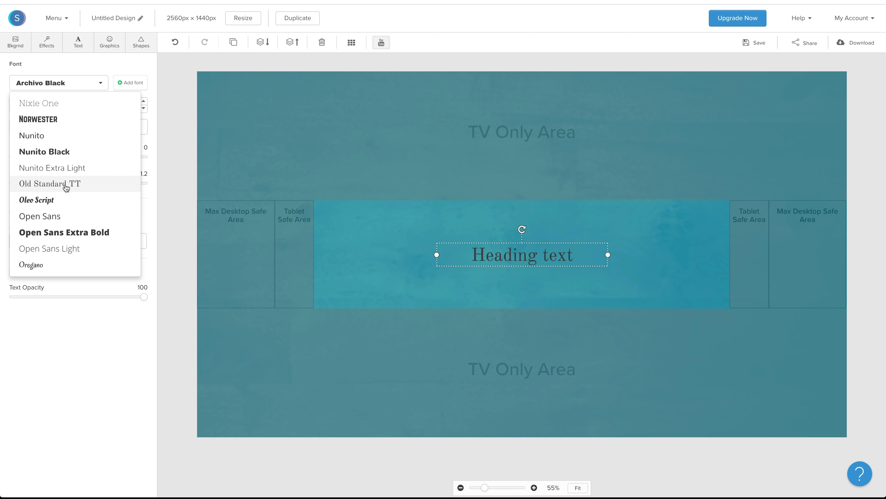
{"action": "scroll", "coordinate": [31, 245], "scroll_direction": "down", "scroll_amount": 3}
{"action": "left_click", "coordinate": [30, 226]}
{"action": "key", "text": "ctrl+a"}
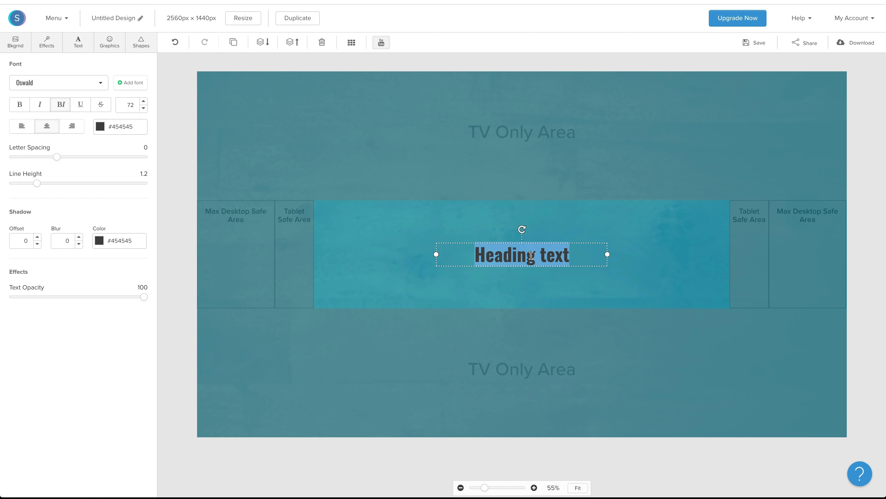
{"action": "type", "text": "PRIMAL"}
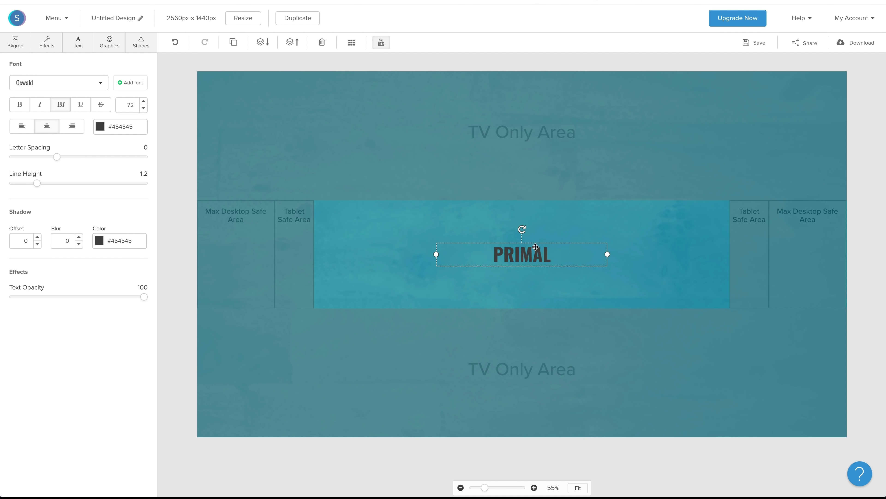
Duplicate the heading as VIDEO below it, keep size 85, and move PRIMAL left.
{"action": "left_click", "coordinate": [232, 43]}
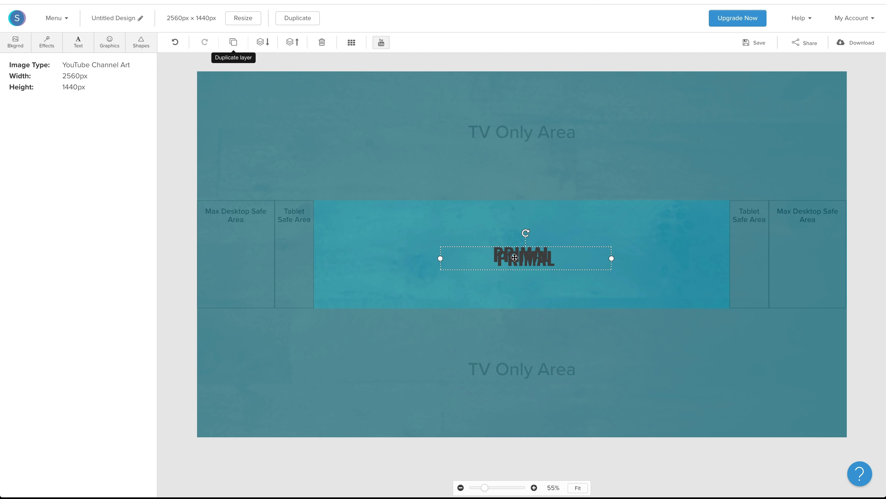
{"action": "left_click_drag", "start_coordinate": [515, 258], "coordinate": [511, 272]}
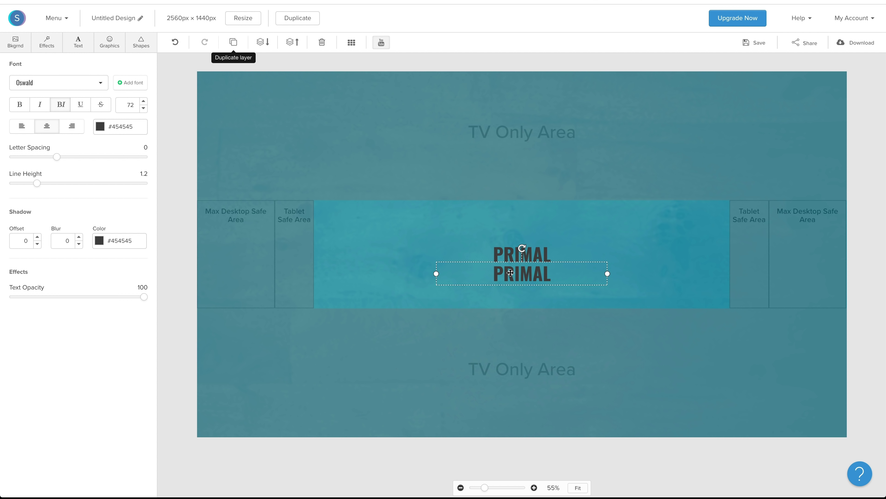
{"action": "double_click", "coordinate": [510, 272]}
{"action": "type", "text": "VIDEO"}
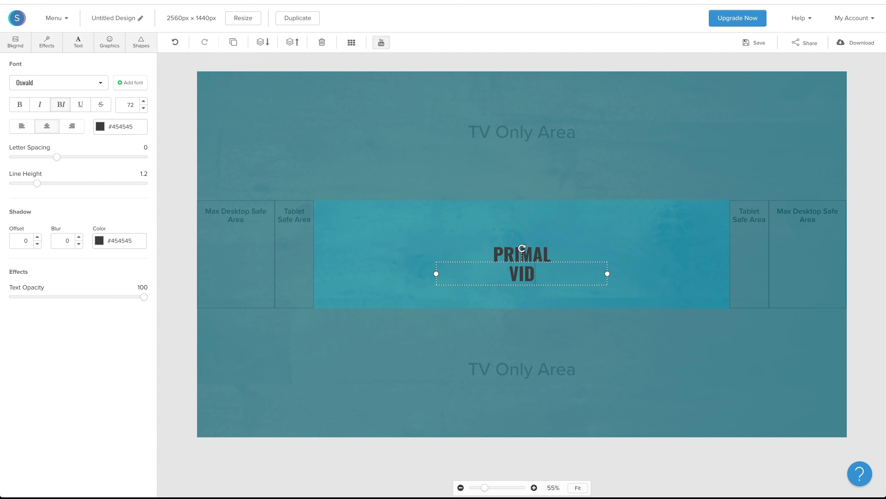
{"action": "left_click", "coordinate": [517, 251]}
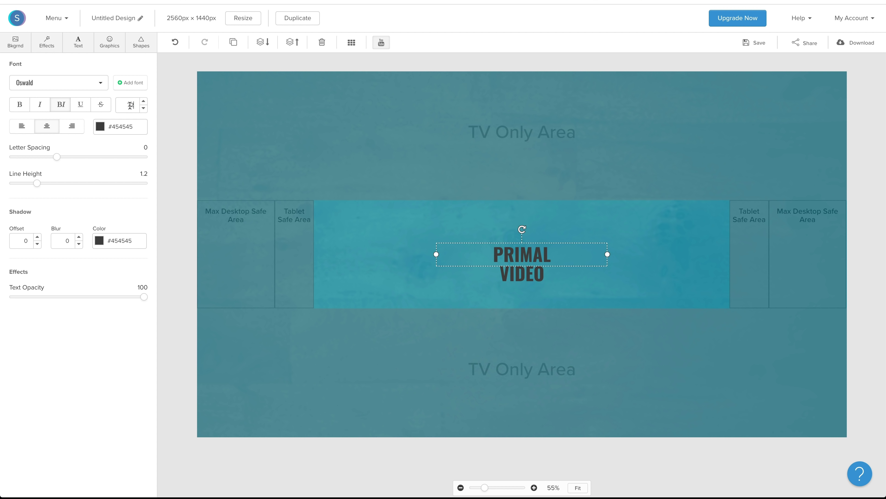
{"action": "key", "text": "ctrl+z"}
{"action": "key", "text": "ctrl+z"}
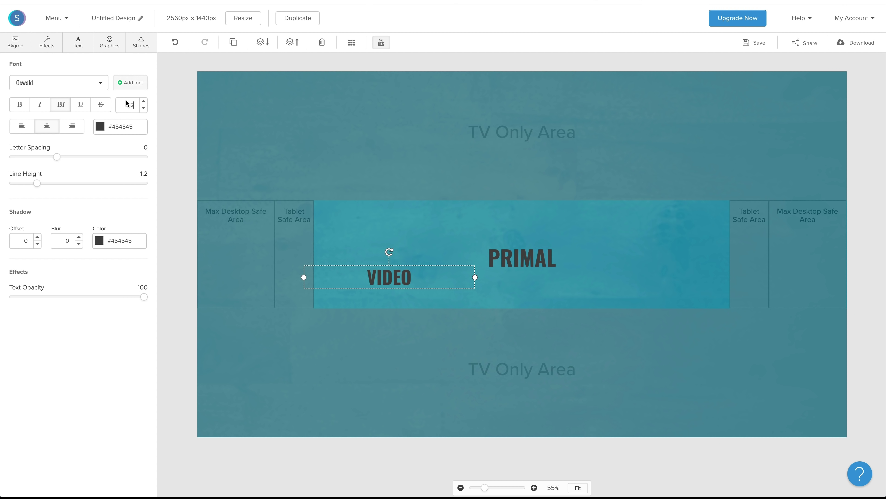
{"action": "key", "text": "ctrl+z"}
{"action": "key", "text": "ctrl+z"}
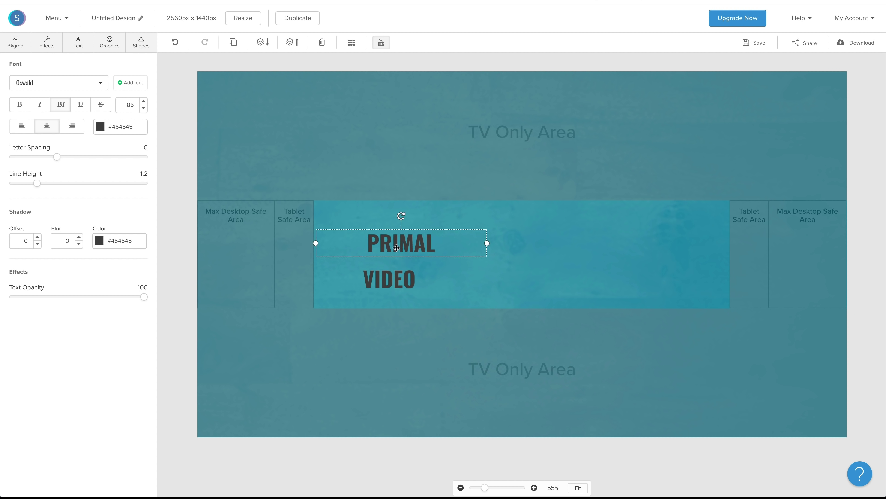
{"action": "left_click_drag", "start_coordinate": [406, 255], "coordinate": [380, 245]}
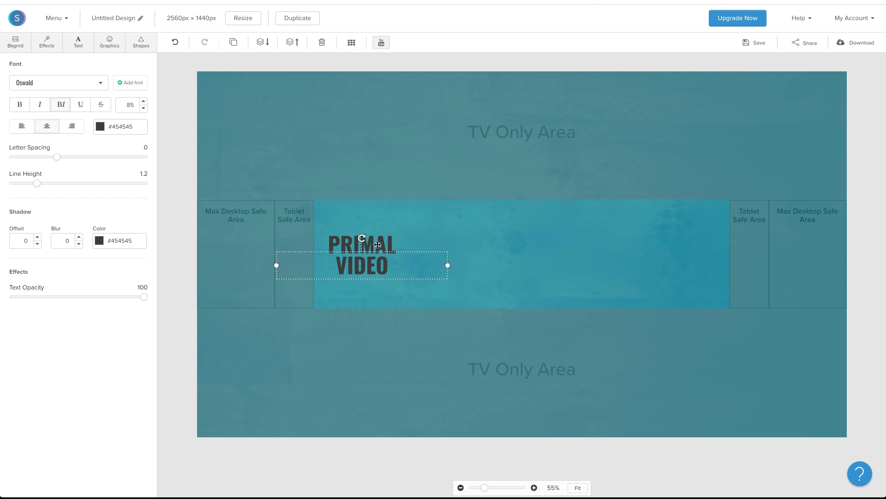
Colour both the VIDEO and PRIMAL text white.
{"action": "left_click", "coordinate": [99, 128]}
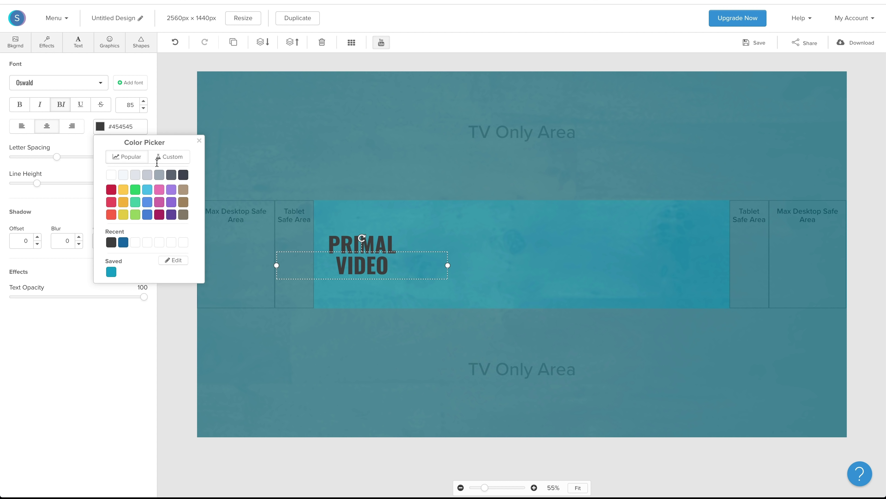
{"action": "left_click", "coordinate": [113, 174]}
{"action": "left_click", "coordinate": [97, 130]}
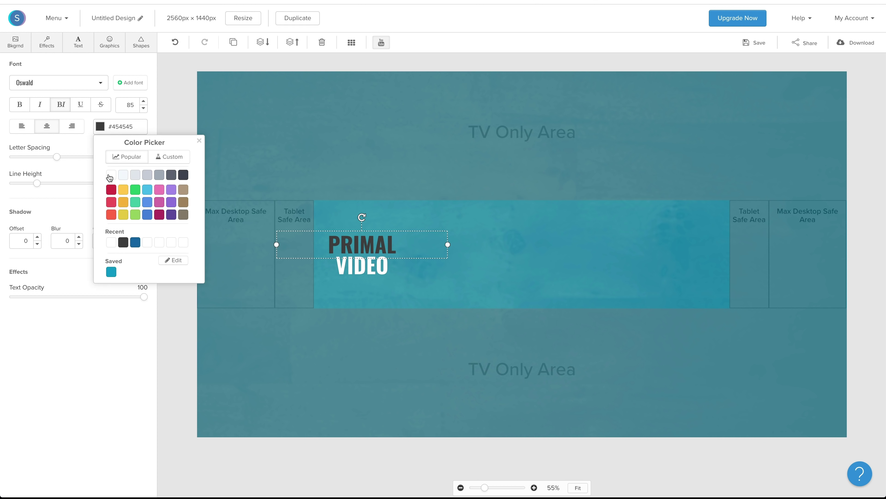
{"action": "left_click", "coordinate": [114, 175]}
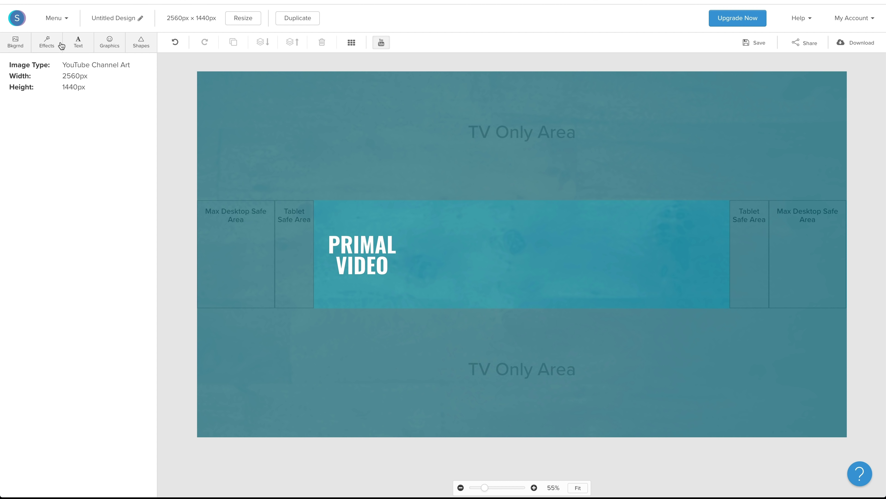
Add a black rectangle, move it beside PRIMAL and shrink it to a small box.
{"action": "left_click", "coordinate": [135, 46]}
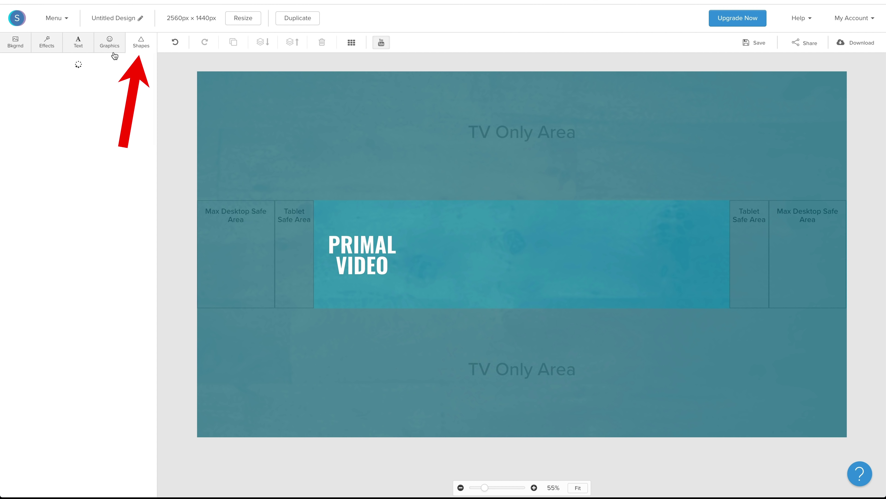
{"action": "left_click", "coordinate": [94, 77]}
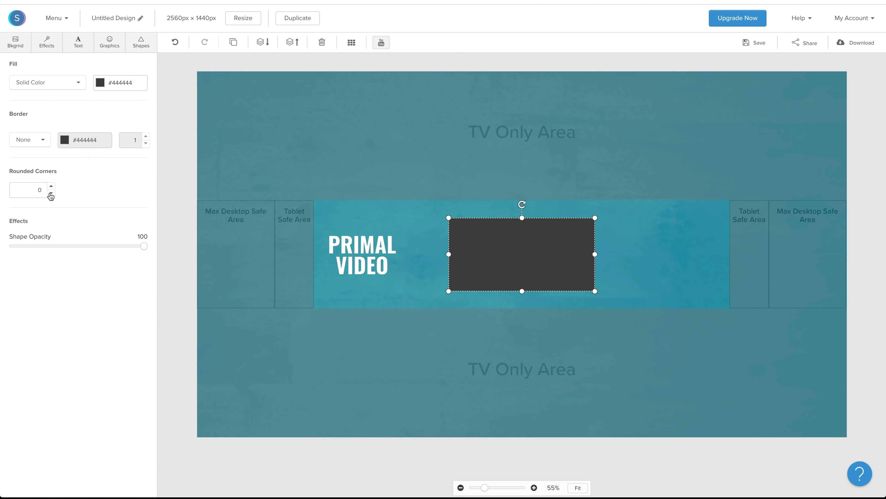
{"action": "left_click", "coordinate": [100, 82]}
{"action": "left_click", "coordinate": [171, 113]}
{"action": "left_click", "coordinate": [570, 242]}
{"action": "left_click_drag", "start_coordinate": [570, 242], "coordinate": [451, 277]}
{"action": "left_click_drag", "start_coordinate": [477, 326], "coordinate": [383, 270]}
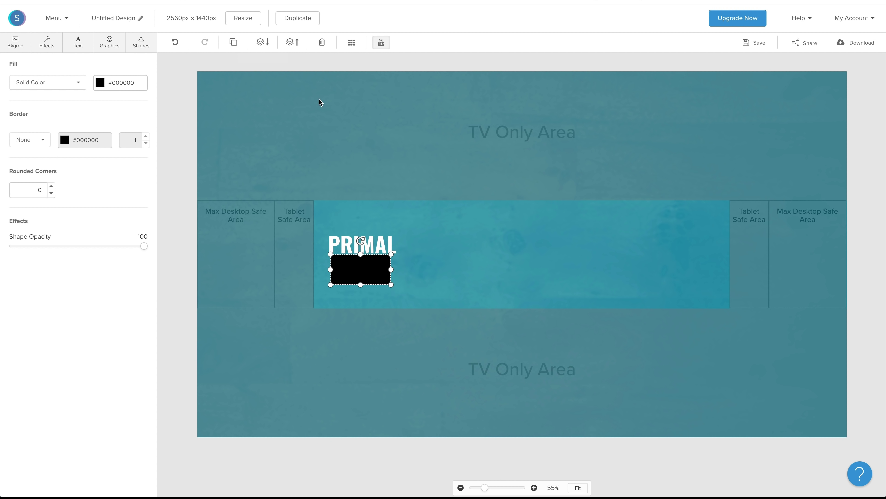
Send the black box behind VIDEO, place VIDEO over it and shorten the box.
{"action": "left_click", "coordinate": [260, 43]}
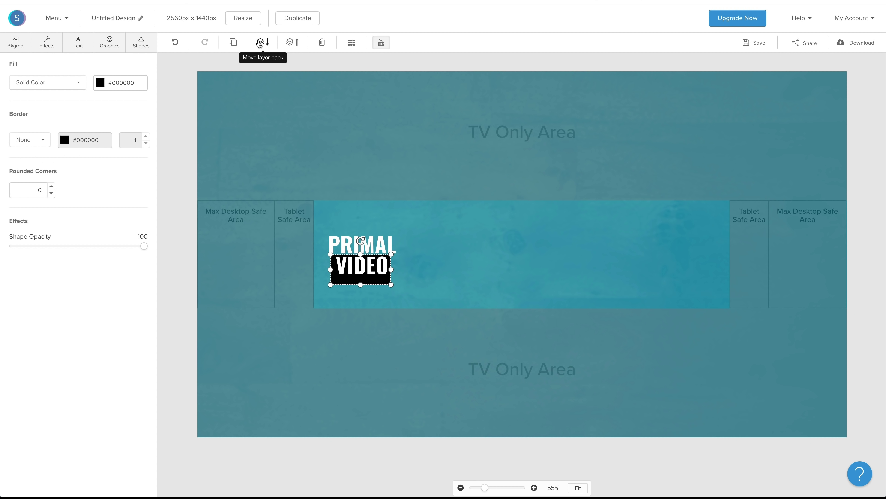
{"action": "left_click", "coordinate": [327, 269]}
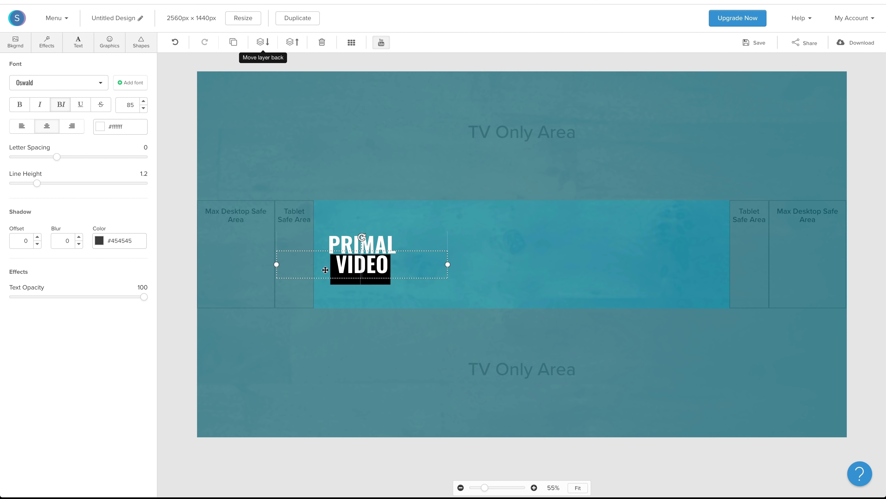
{"action": "left_click_drag", "start_coordinate": [325, 270], "coordinate": [379, 264]}
{"action": "left_click", "coordinate": [361, 282]}
{"action": "left_click", "coordinate": [324, 266]}
{"action": "left_click", "coordinate": [373, 249]}
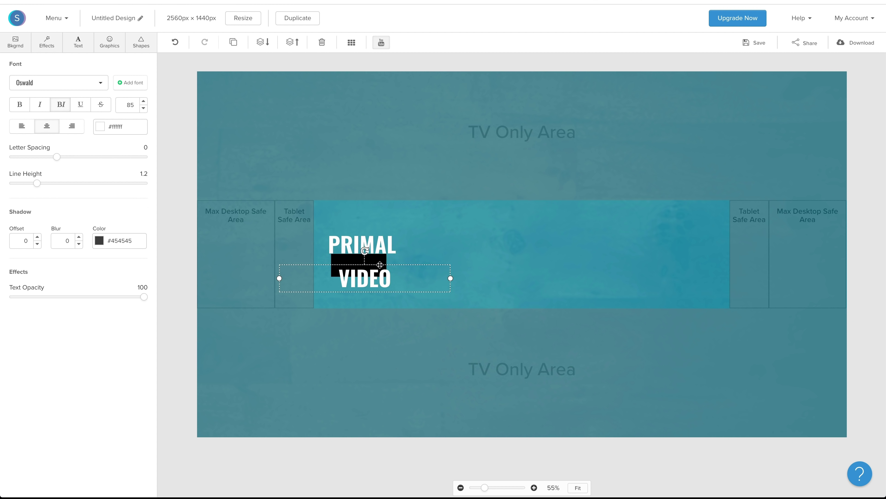
Duplicate the black rectangle and place the copy under VIDEO, with VIDEO on top of it.
{"action": "left_click", "coordinate": [378, 260]}
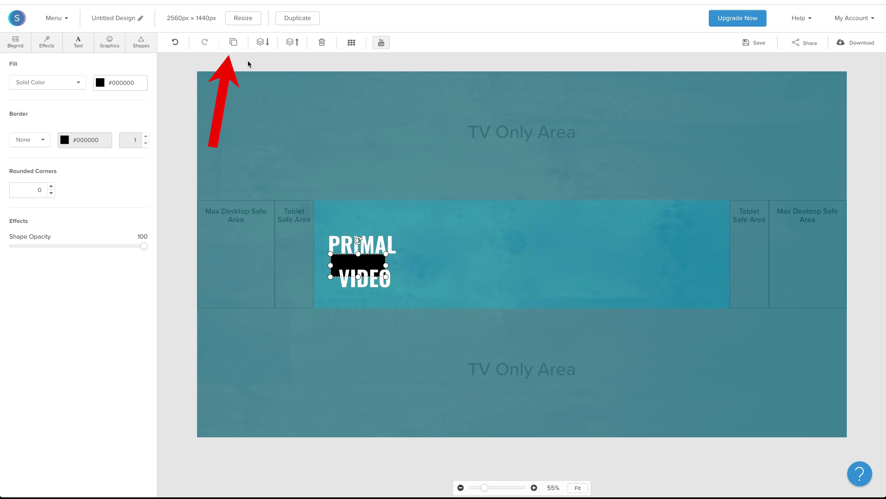
{"action": "left_click", "coordinate": [233, 42]}
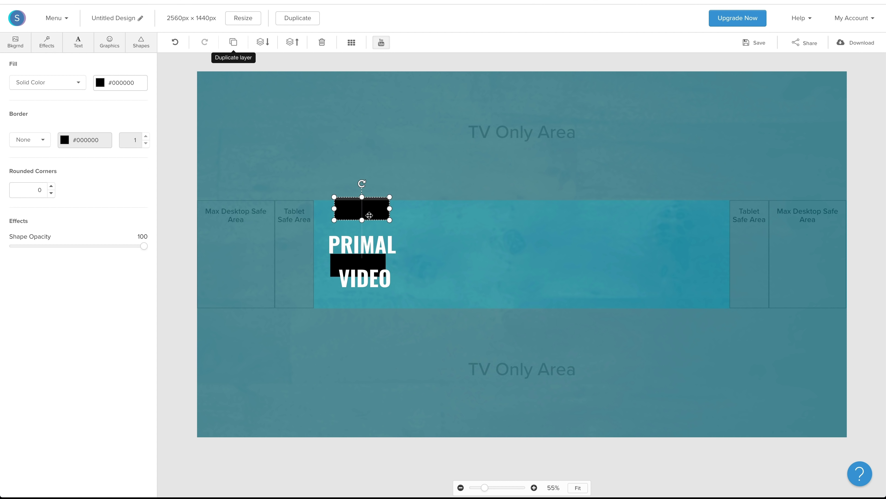
{"action": "left_click_drag", "start_coordinate": [369, 216], "coordinate": [366, 226]}
{"action": "left_click", "coordinate": [364, 279]}
{"action": "left_click_drag", "start_coordinate": [365, 279], "coordinate": [357, 267]}
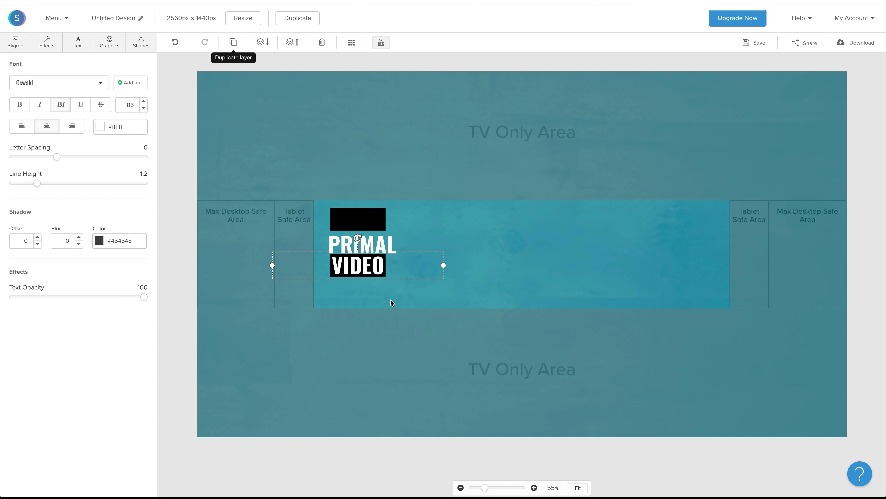
Recolour the upper box to the saved teal, move it behind PRIMAL, and widen it to cover the word.
{"action": "left_click", "coordinate": [358, 218]}
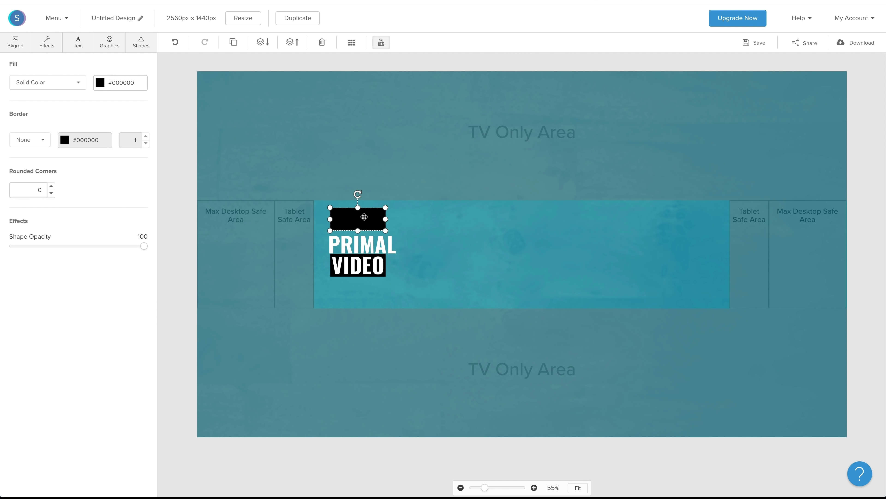
{"action": "left_click", "coordinate": [100, 83]}
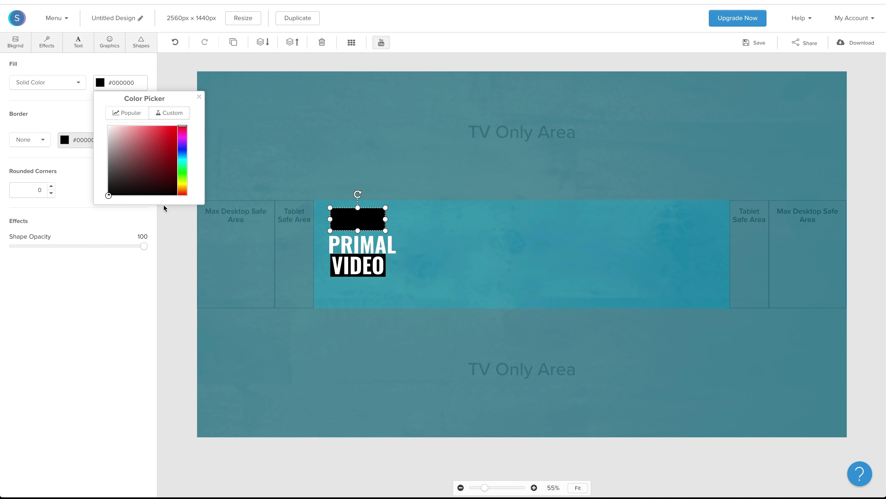
{"action": "left_click", "coordinate": [125, 114]}
{"action": "left_click", "coordinate": [110, 229]}
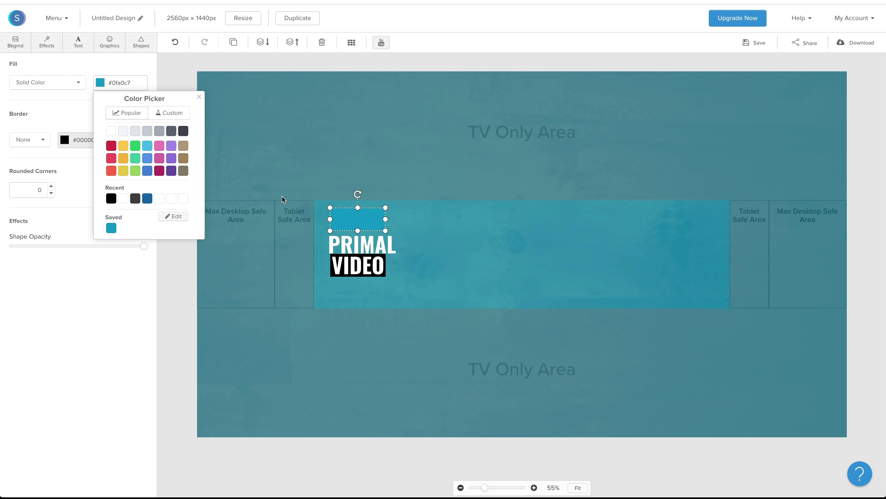
{"action": "left_click", "coordinate": [334, 184]}
{"action": "mouse_move", "coordinate": [366, 243]}
{"action": "left_mouse_down"}
{"action": "mouse_move", "coordinate": [367, 229]}
{"action": "mouse_move", "coordinate": [362, 246]}
{"action": "left_mouse_up"}
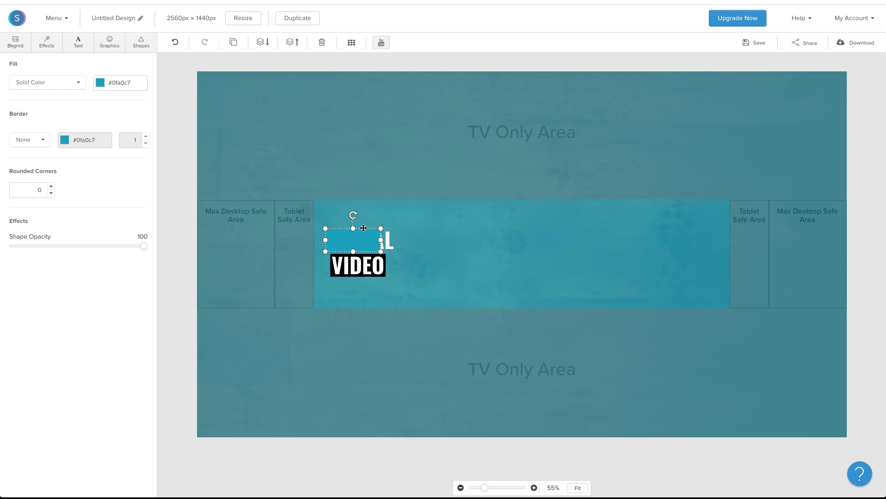
{"action": "left_click", "coordinate": [259, 43]}
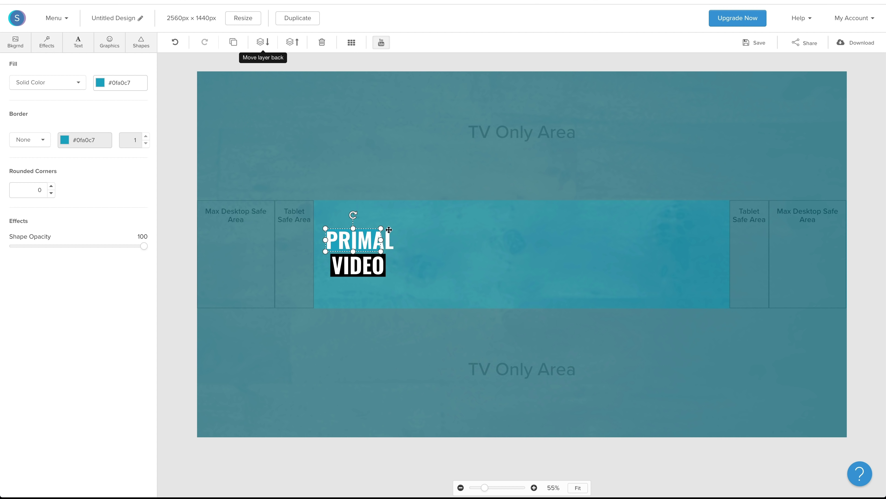
{"action": "left_click_drag", "start_coordinate": [380, 240], "coordinate": [394, 240]}
{"action": "left_click", "coordinate": [365, 242]}
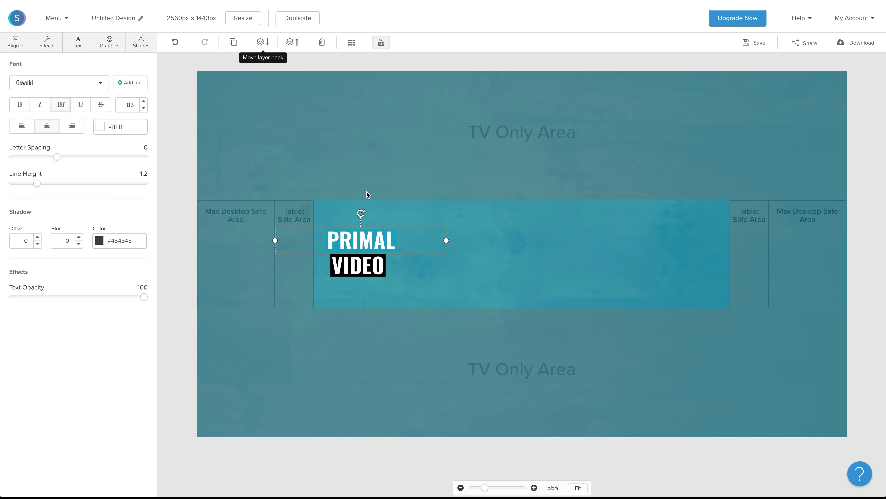
{"action": "left_click", "coordinate": [366, 171]}
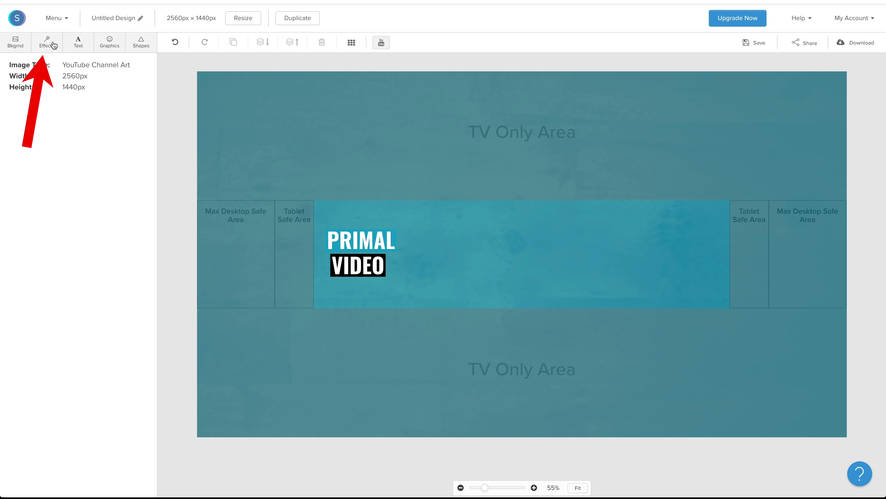
Set the background image's Darken effect to 50, then hide and reshow the YouTube safe zone overlay.
{"action": "left_click", "coordinate": [45, 45]}
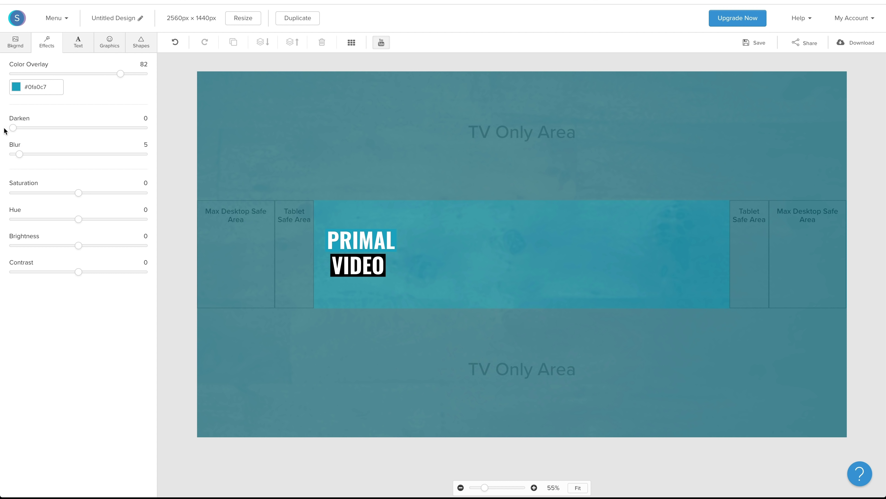
{"action": "left_click_drag", "start_coordinate": [13, 128], "coordinate": [78, 129]}
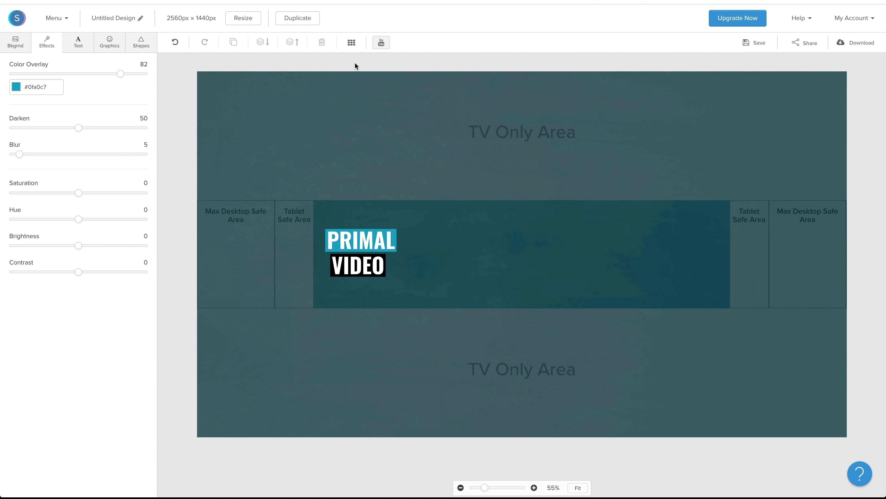
{"action": "left_click", "coordinate": [380, 43]}
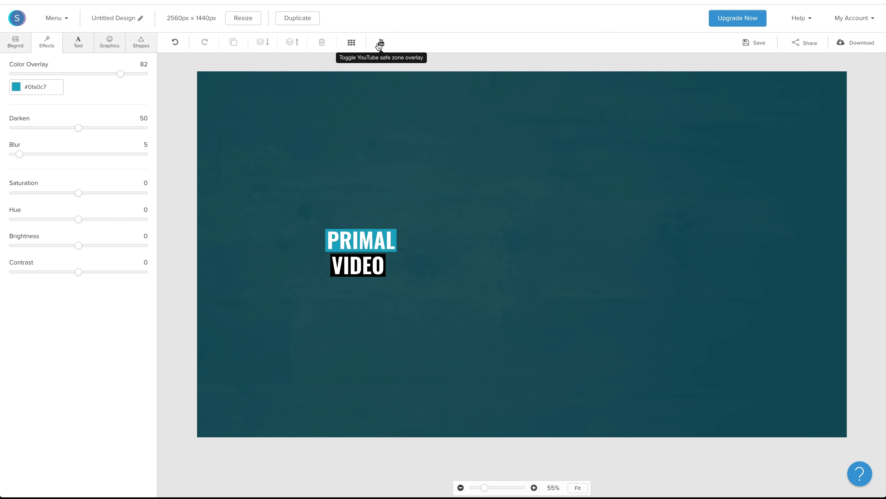
{"action": "left_click", "coordinate": [380, 43]}
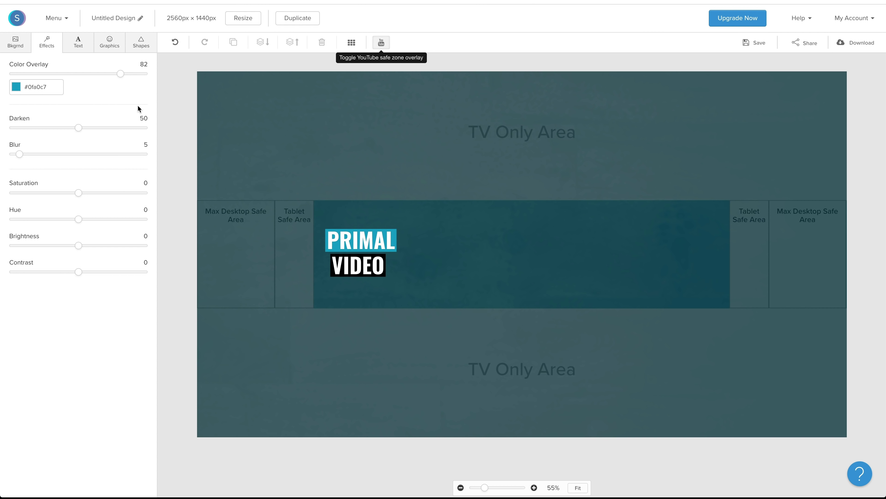
Duplicate PRIMAL, move the copy to the banner's centre and change it to 'AMPLIFY'.
{"action": "left_click", "coordinate": [78, 44]}
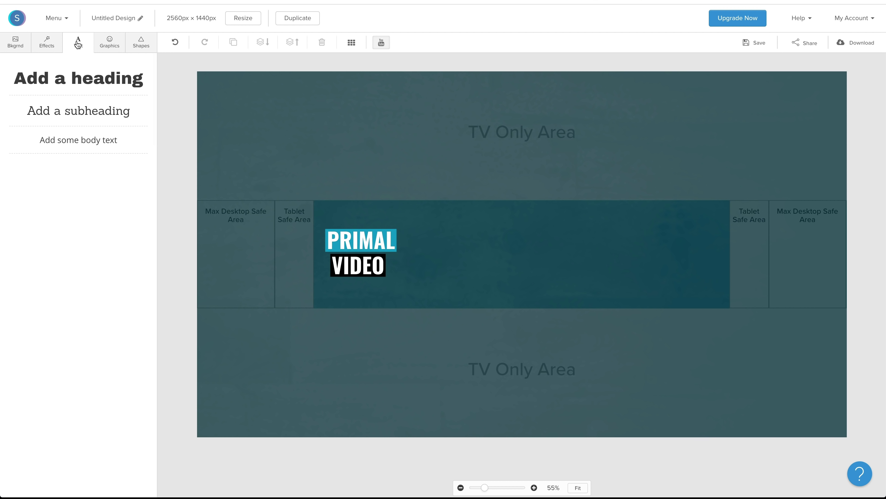
{"action": "left_click", "coordinate": [363, 242]}
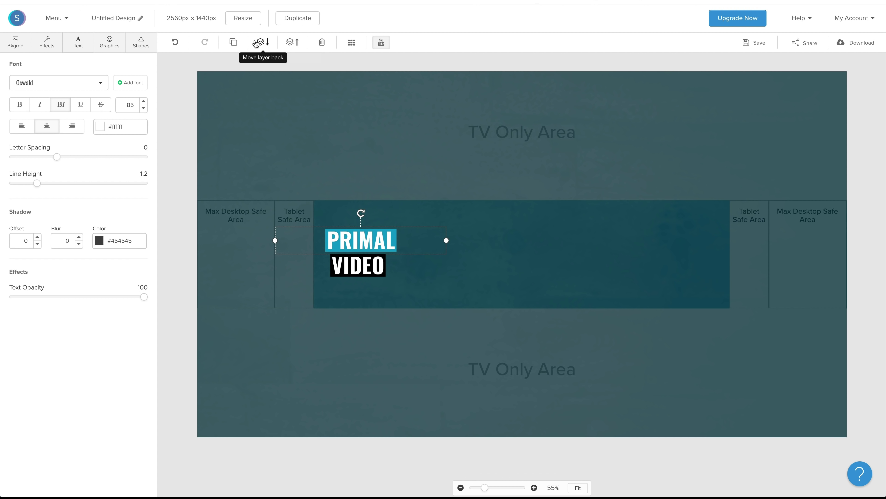
{"action": "left_click", "coordinate": [232, 42]}
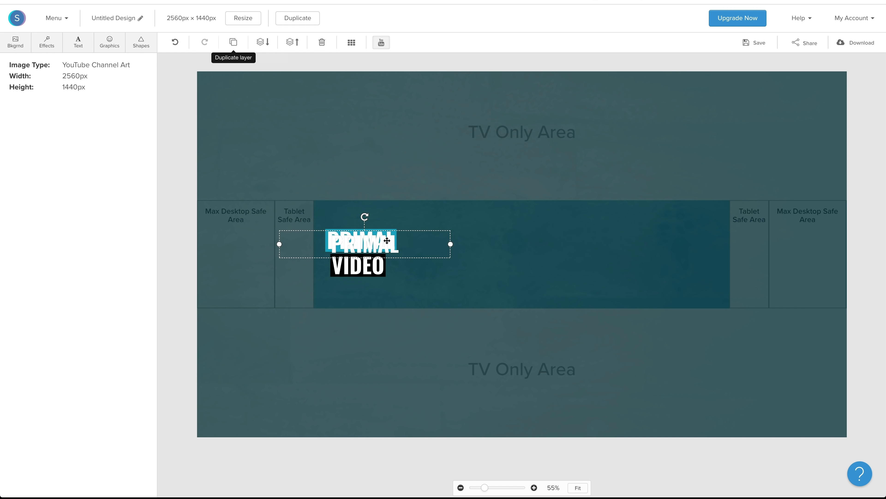
{"action": "left_click_drag", "start_coordinate": [385, 247], "coordinate": [538, 242]}
{"action": "double_click", "coordinate": [538, 241]}
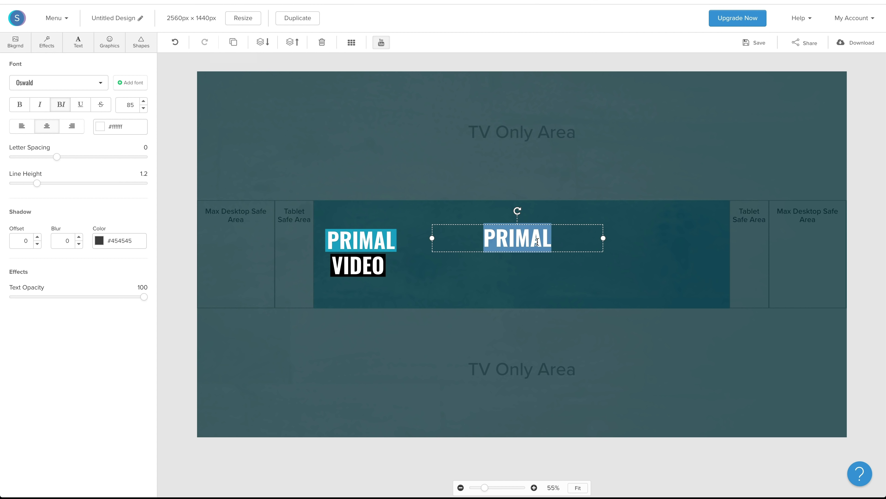
{"action": "type", "text": "AMPLIFY"}
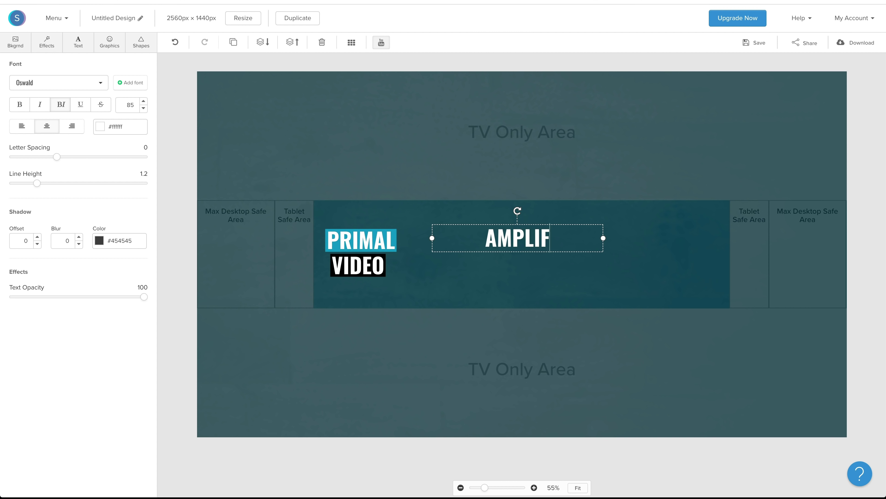
{"action": "left_click", "coordinate": [381, 181]}
Duplicate VIDEO and change the copy to 'YOUR BUSINESS'.
{"action": "left_click", "coordinate": [370, 264]}
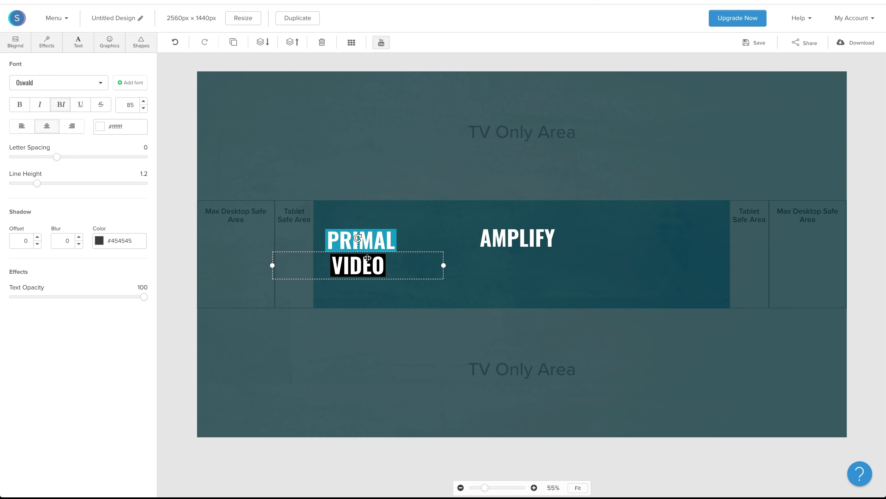
{"action": "left_click", "coordinate": [234, 43]}
{"action": "double_click", "coordinate": [517, 262]}
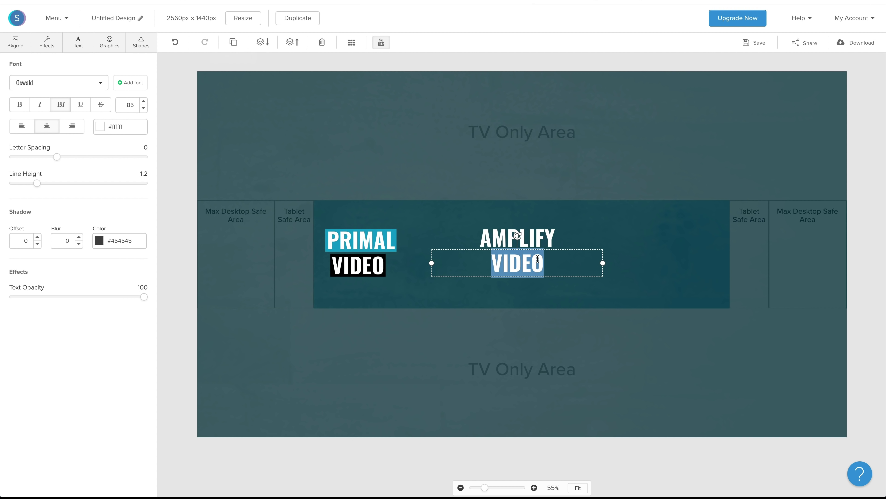
{"action": "type", "text": "YOUR BUSINESS"}
{"action": "left_click", "coordinate": [478, 280]}
Copy YOUR BUSINESS below itself, retype it as '& BRAND WITH VIDEO', and widen it to one line.
{"action": "left_click", "coordinate": [462, 259]}
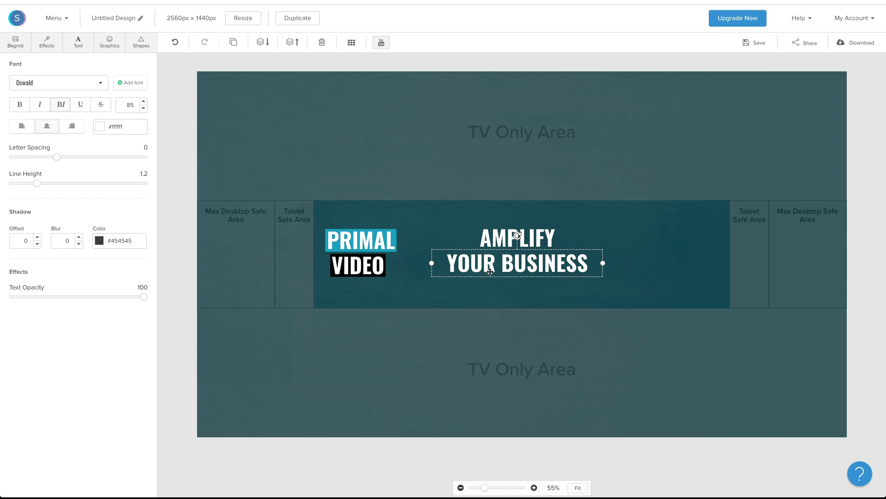
{"action": "key", "text": "ctrl+c"}
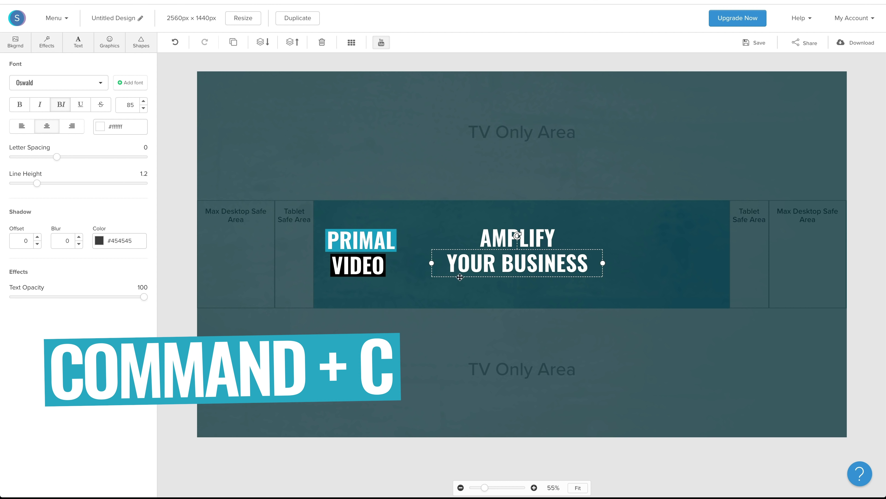
{"action": "key", "text": "ctrl+v"}
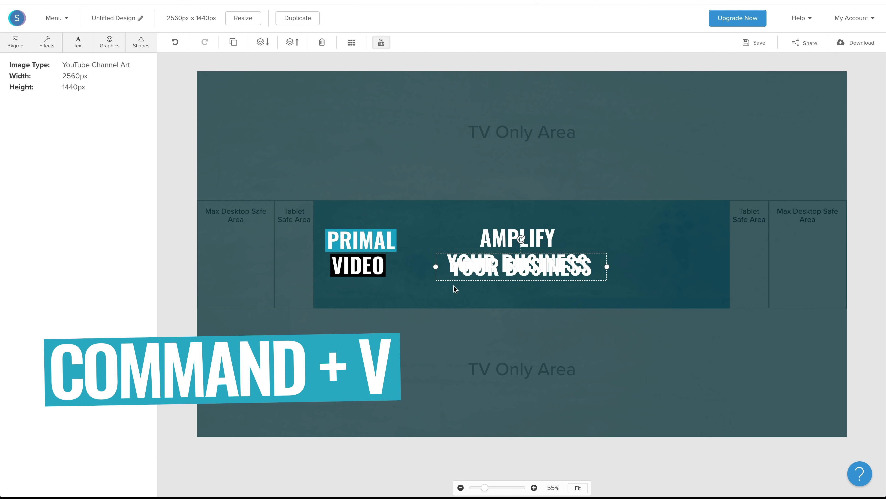
{"action": "left_click_drag", "start_coordinate": [456, 267], "coordinate": [459, 288]}
{"action": "double_click", "coordinate": [494, 281]}
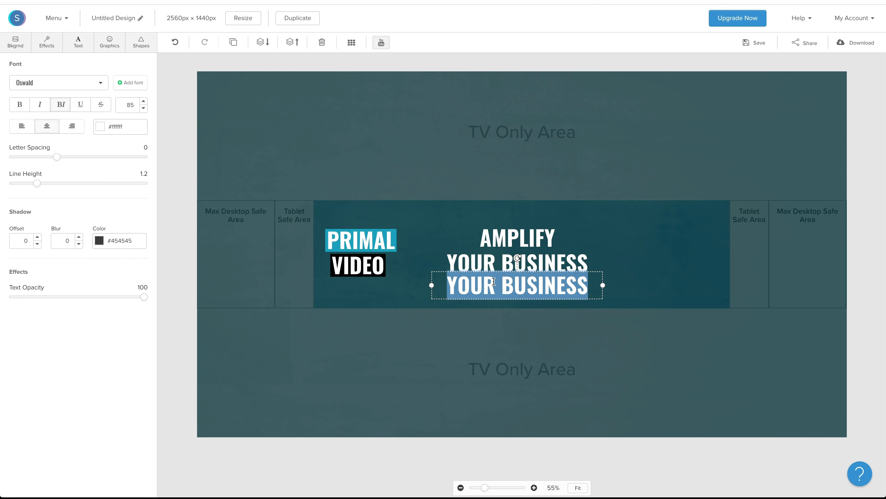
{"action": "type", "text": "& B"}
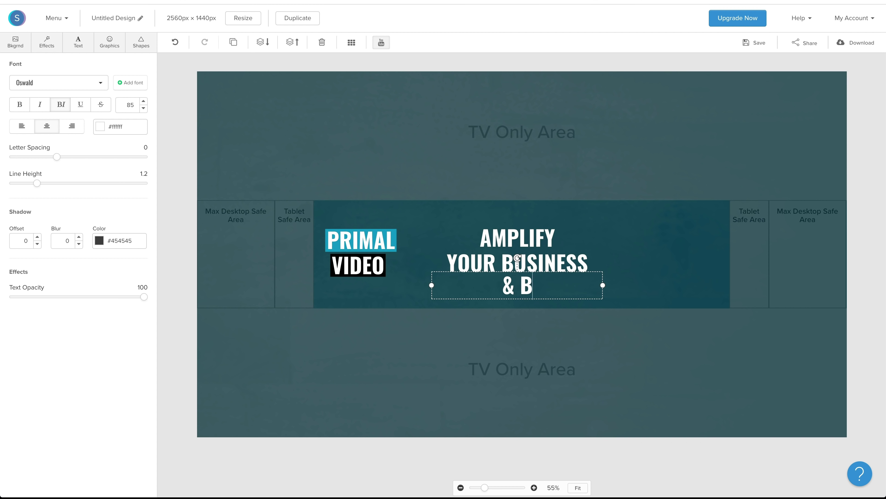
{"action": "type", "text": "RAND WITH VIDEO"}
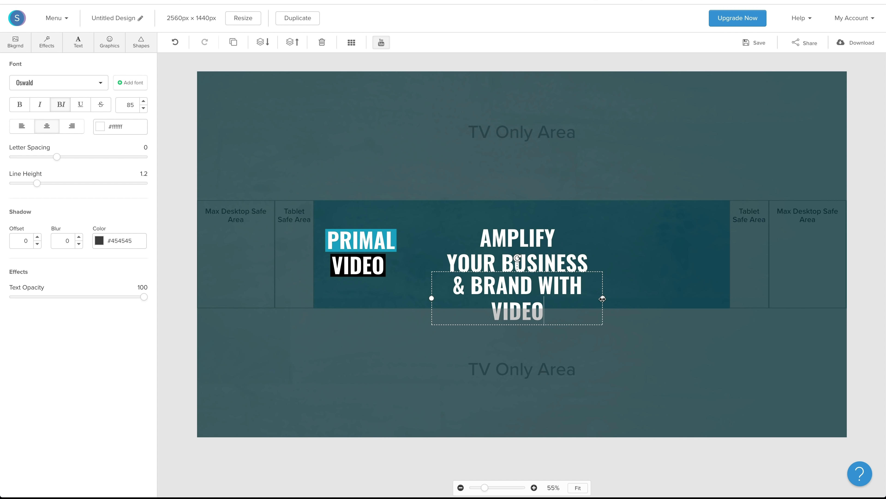
{"action": "left_click_drag", "start_coordinate": [603, 297], "coordinate": [622, 298]}
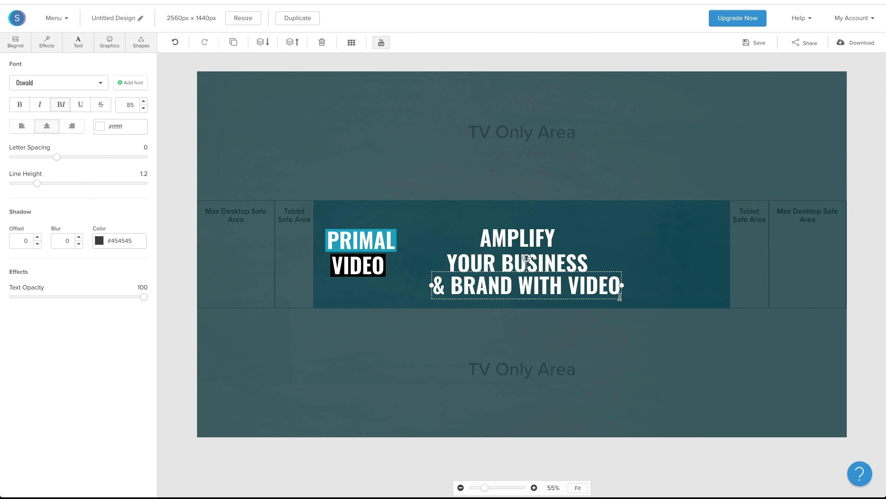
Raise the AMPLIFY font size to 140.
{"action": "left_click", "coordinate": [657, 287]}
{"action": "left_click", "coordinate": [529, 225]}
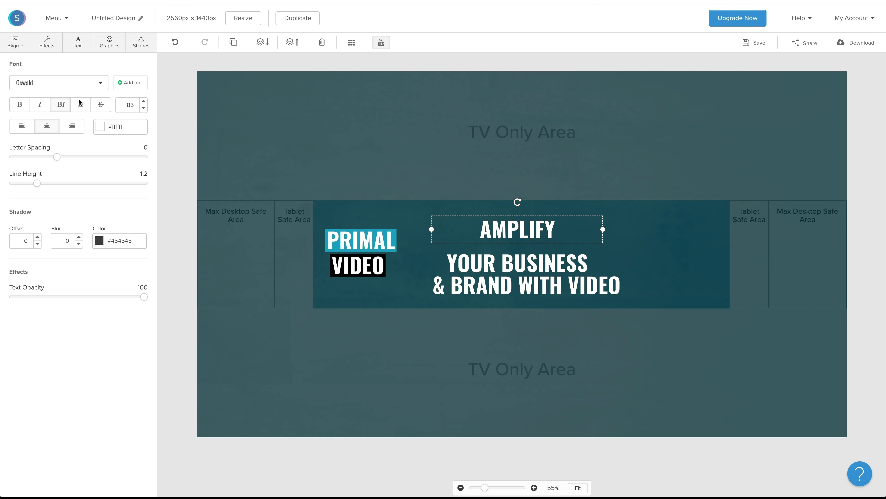
{"action": "left_click", "coordinate": [143, 101]}
{"action": "left_click", "coordinate": [144, 101]}
{"action": "left_click", "coordinate": [143, 101]}
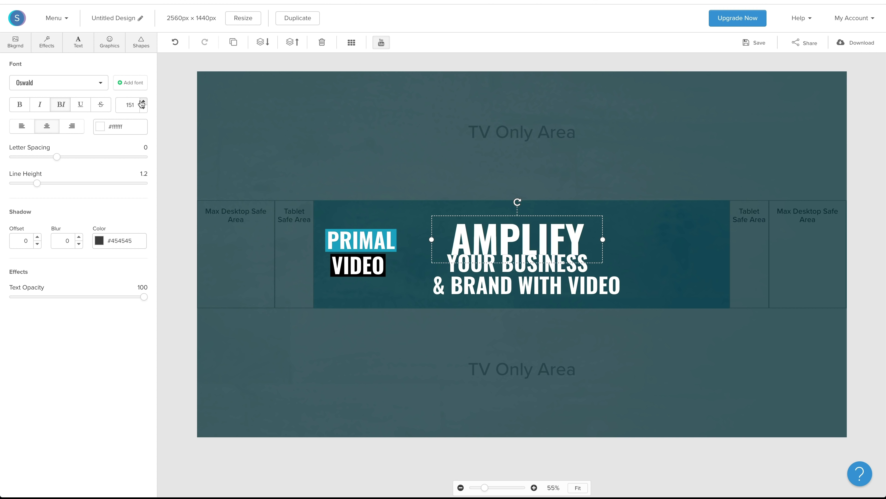
{"action": "left_click", "coordinate": [143, 101]}
Move AMPLIFY, YOUR BUSINESS and & BRAND WITH VIDEO to the banner's right side as a block.
{"action": "left_click_drag", "start_coordinate": [506, 220], "coordinate": [615, 221]}
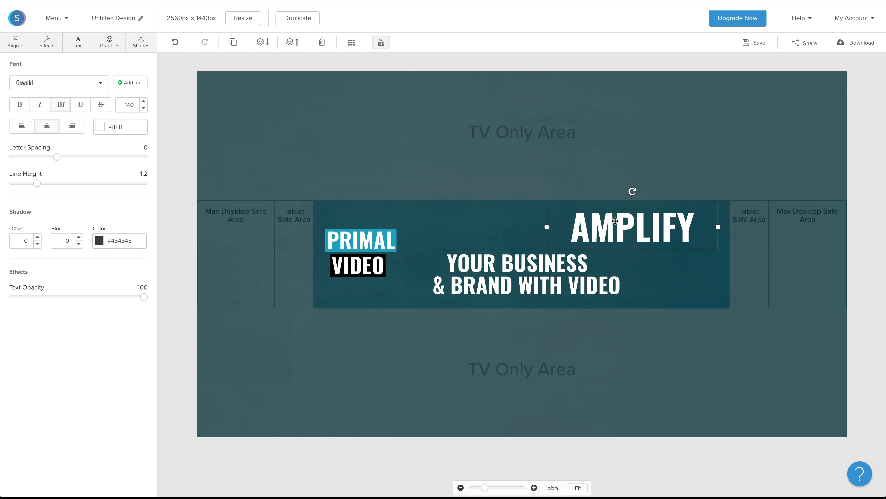
{"action": "left_click_drag", "start_coordinate": [510, 261], "coordinate": [646, 262]}
{"action": "left_click_drag", "start_coordinate": [524, 285], "coordinate": [628, 283]}
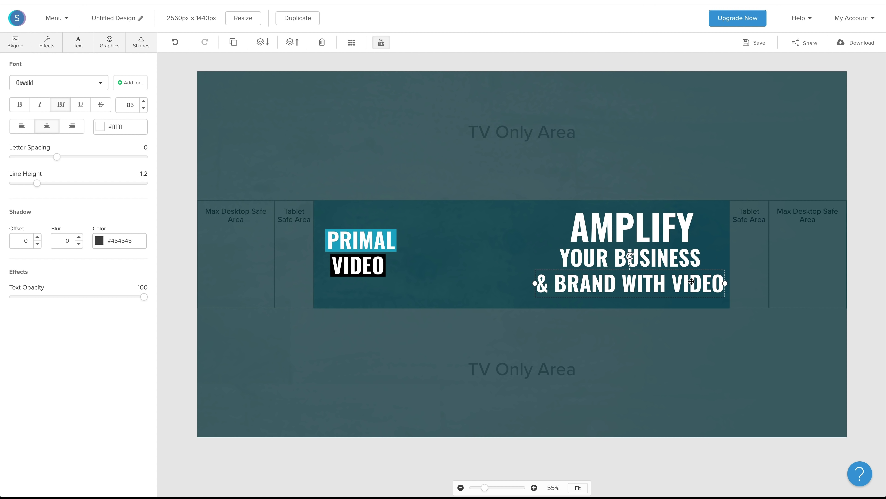
{"action": "left_click_drag", "start_coordinate": [654, 227], "coordinate": [686, 230]}
{"action": "left_click", "coordinate": [527, 189]}
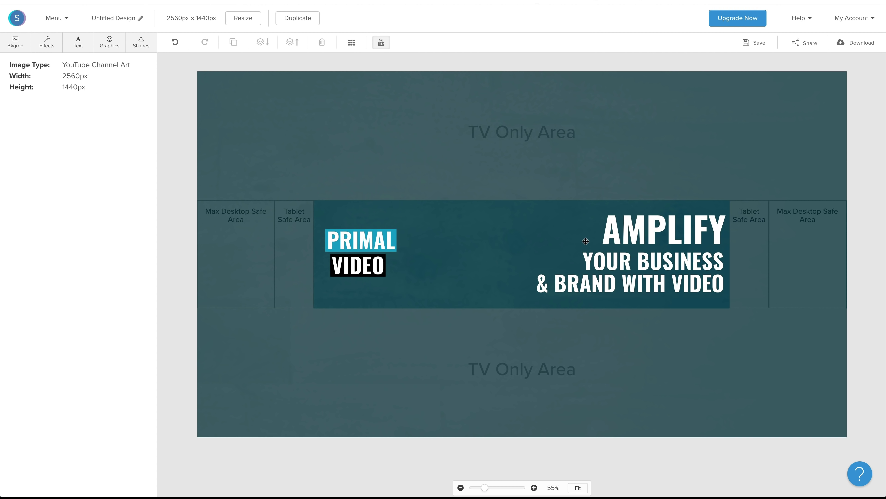
{"action": "left_click", "coordinate": [78, 42]}
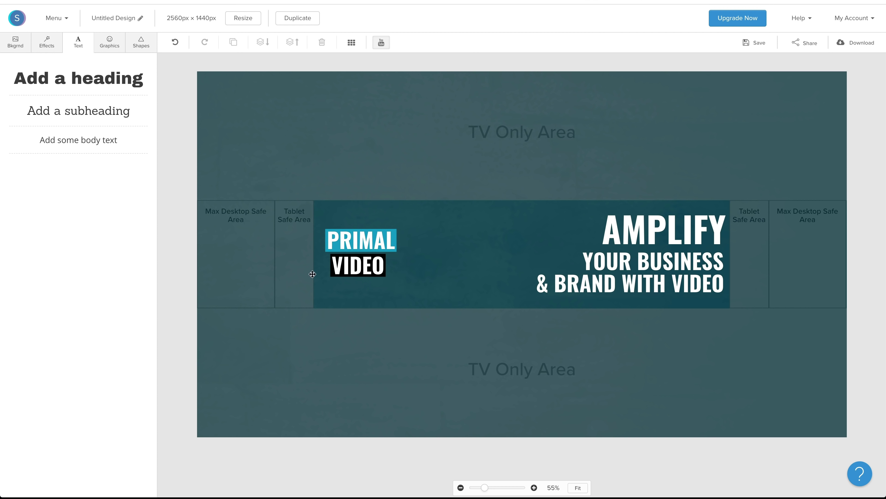
Add a rectangle, fill it with the saved teal, and move it over the right-side headline.
{"action": "left_click", "coordinate": [141, 42]}
{"action": "left_click", "coordinate": [95, 76]}
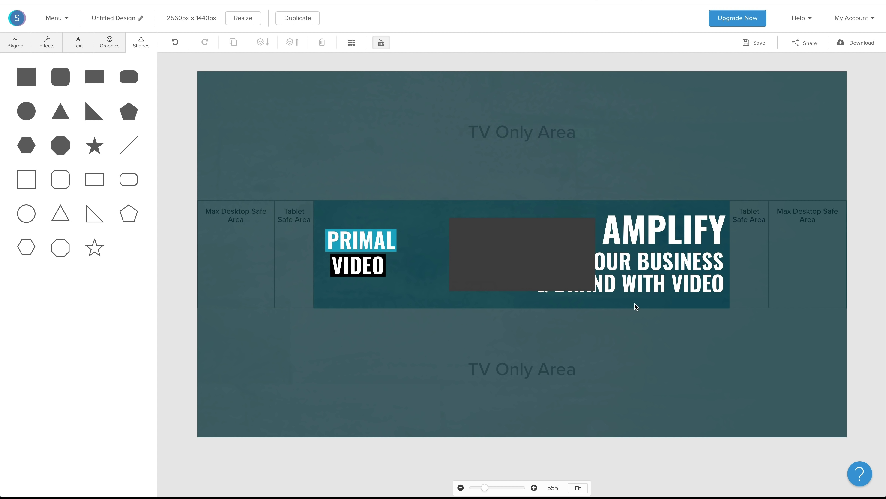
{"action": "left_click", "coordinate": [555, 259]}
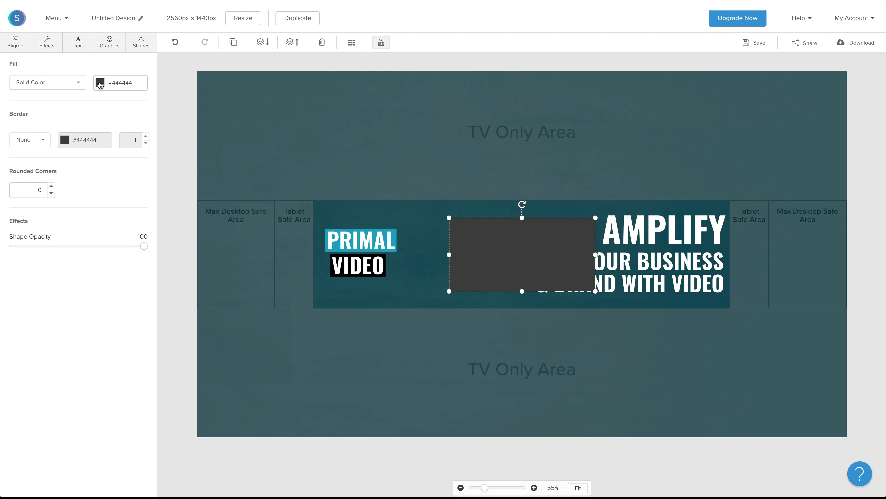
{"action": "left_click", "coordinate": [100, 82]}
{"action": "left_click", "coordinate": [112, 229]}
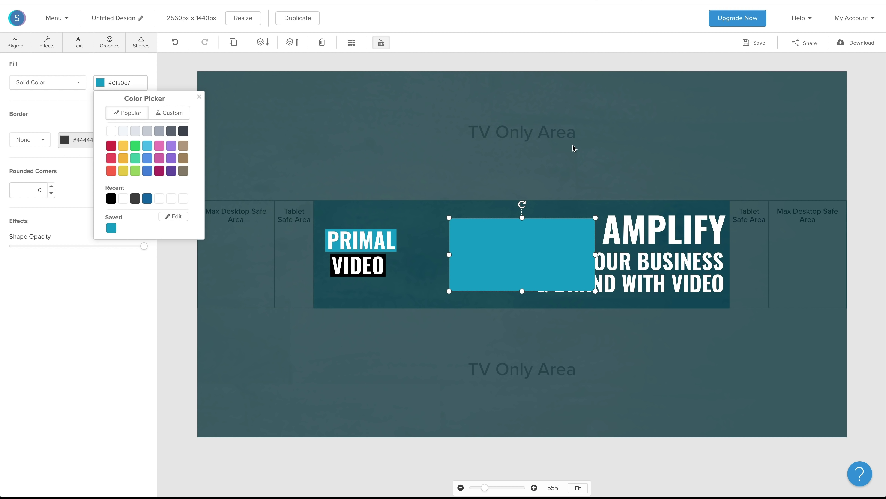
{"action": "left_click", "coordinate": [573, 146]}
{"action": "left_click_drag", "start_coordinate": [540, 275], "coordinate": [673, 267]}
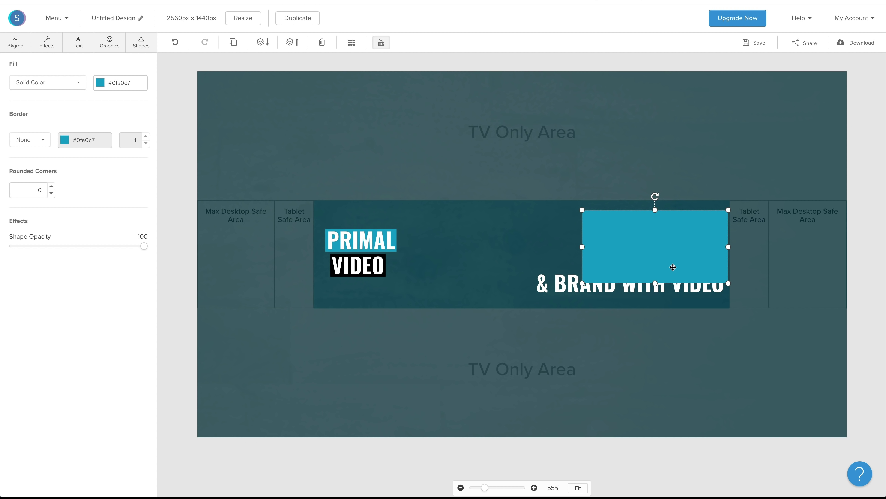
Send the teal rectangle behind the text and resize it to fit just around AMPLIFY.
{"action": "left_click", "coordinate": [253, 44]}
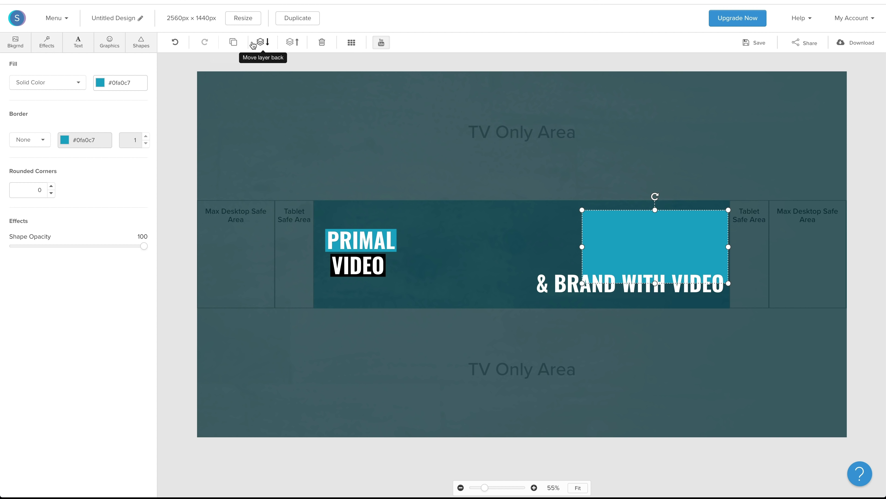
{"action": "left_click", "coordinate": [253, 44]}
{"action": "left_click", "coordinate": [253, 43]}
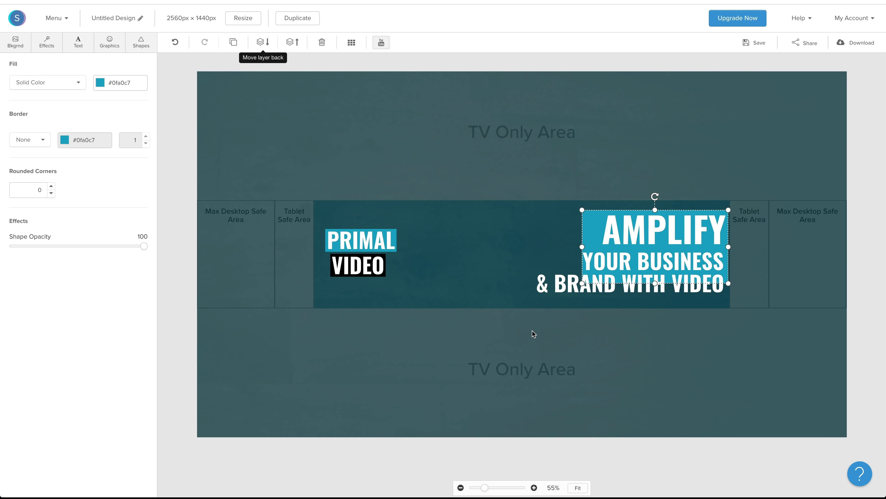
{"action": "left_click_drag", "start_coordinate": [580, 284], "coordinate": [599, 278]}
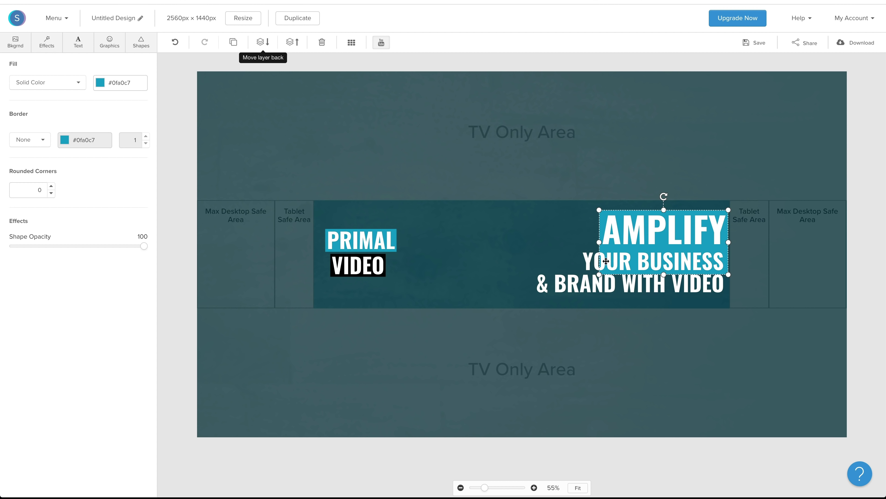
{"action": "left_click_drag", "start_coordinate": [662, 275], "coordinate": [659, 243]}
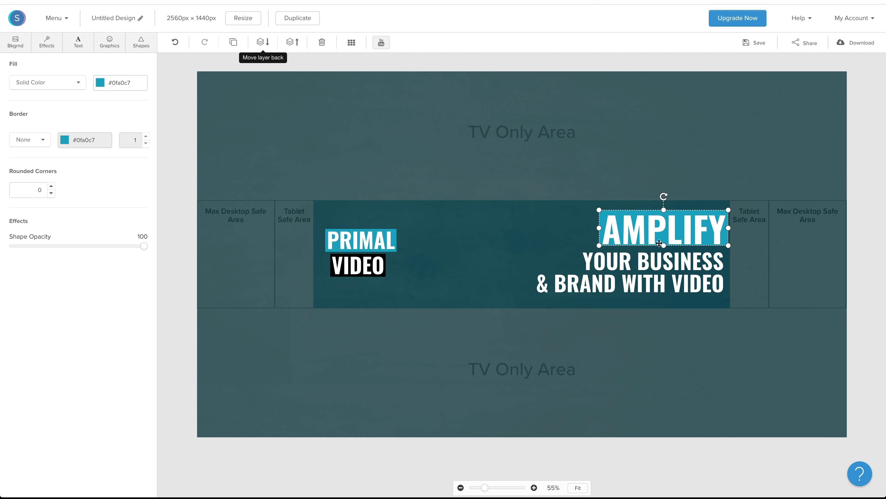
{"action": "key", "text": "Down"}
{"action": "key", "text": "Down"}
{"action": "key", "text": "Down"}
{"action": "key", "text": "Down"}
{"action": "key", "text": "Down"}
{"action": "key", "text": "Down"}
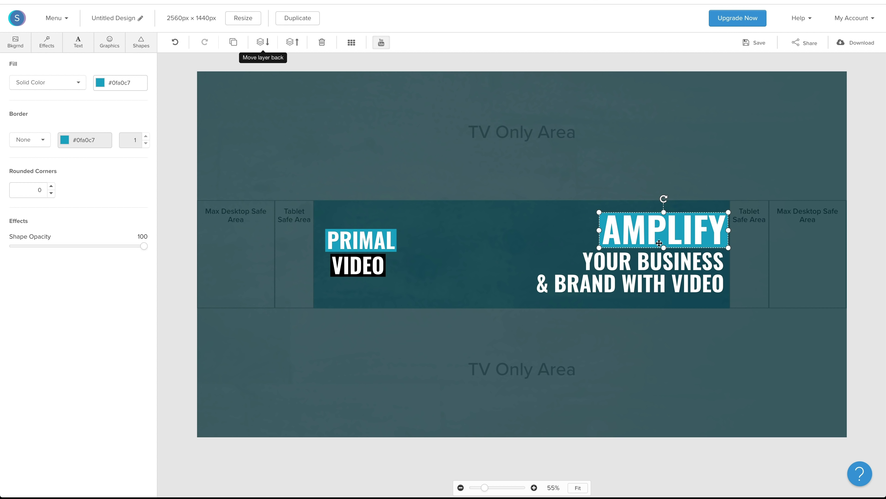
{"action": "key", "text": "Up"}
{"action": "left_click", "coordinate": [659, 243]}
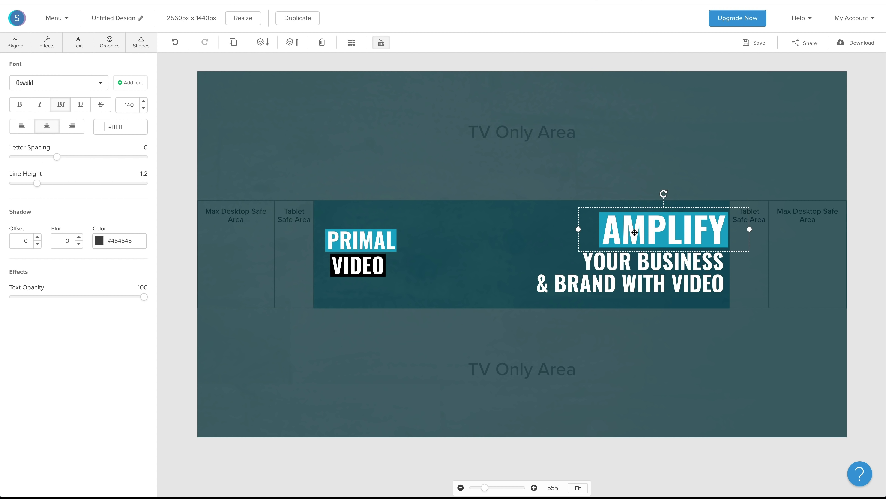
{"action": "left_click", "coordinate": [729, 171]}
{"action": "left_click", "coordinate": [658, 244]}
Move AMPLIFY and its teal box left toward the banner centre.
{"action": "left_click", "coordinate": [635, 167]}
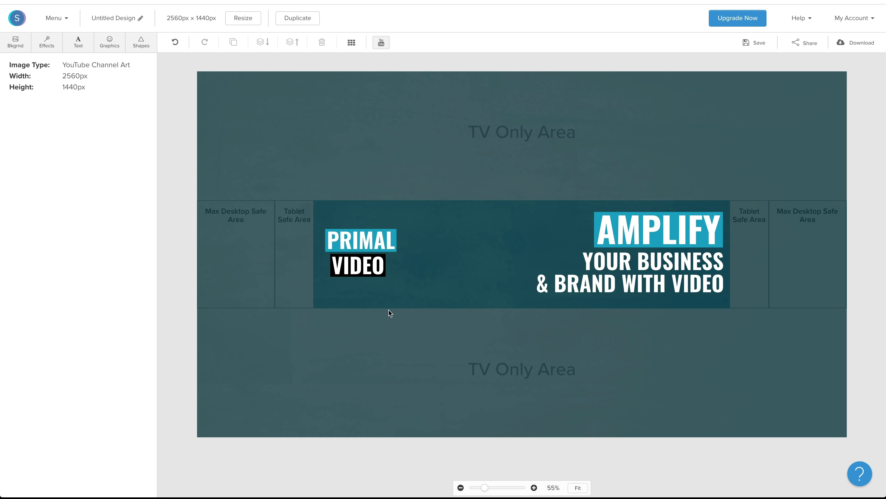
{"action": "left_click", "coordinate": [377, 228]}
{"action": "left_click_drag", "start_coordinate": [712, 239], "coordinate": [640, 240]}
{"action": "left_click", "coordinate": [701, 220]}
{"action": "left_click_drag", "start_coordinate": [700, 221], "coordinate": [627, 221]}
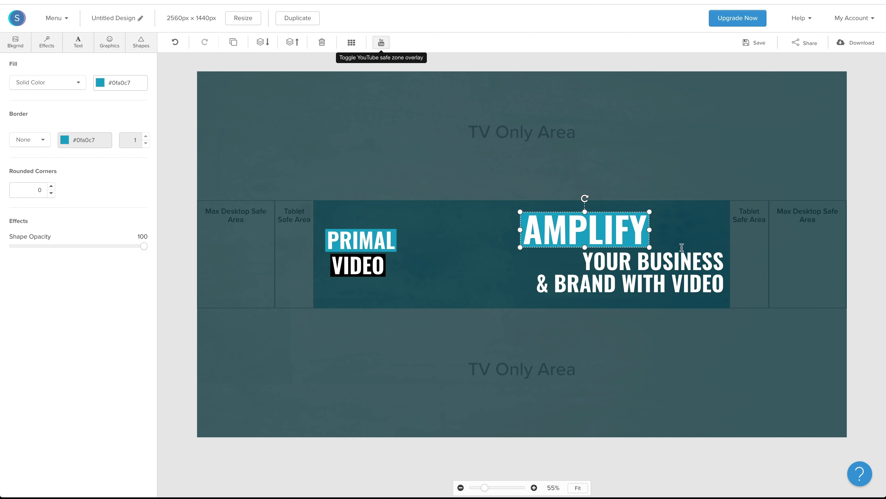
Move YOUR BUSINESS and & BRAND WITH VIDEO left, stacked and centred under AMPLIFY.
{"action": "left_click_drag", "start_coordinate": [688, 256], "coordinate": [621, 257]}
{"action": "left_click_drag", "start_coordinate": [678, 282], "coordinate": [630, 264]}
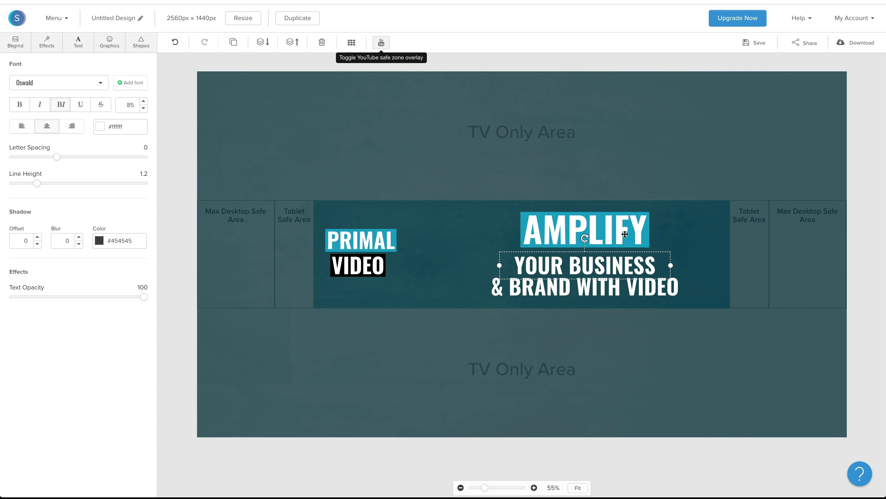
{"action": "key", "text": "Escape"}
{"action": "left_click", "coordinate": [614, 261]}
{"action": "left_click", "coordinate": [649, 133]}
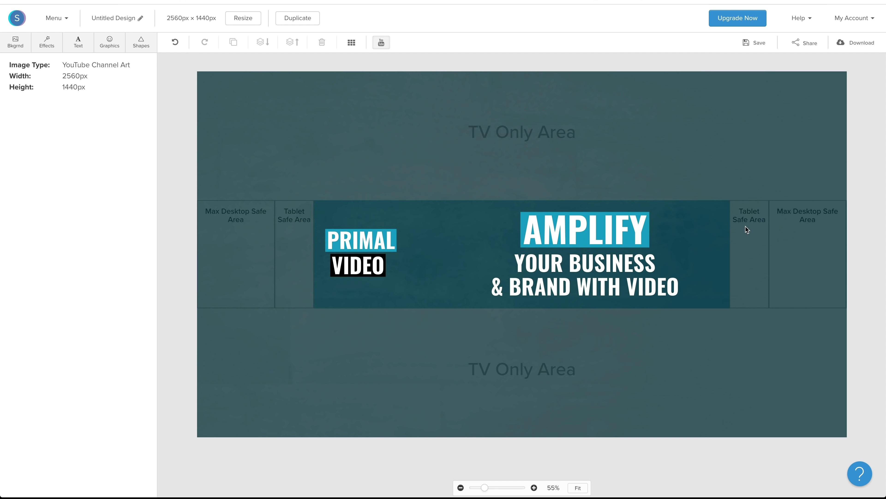
{"action": "left_click", "coordinate": [381, 43]}
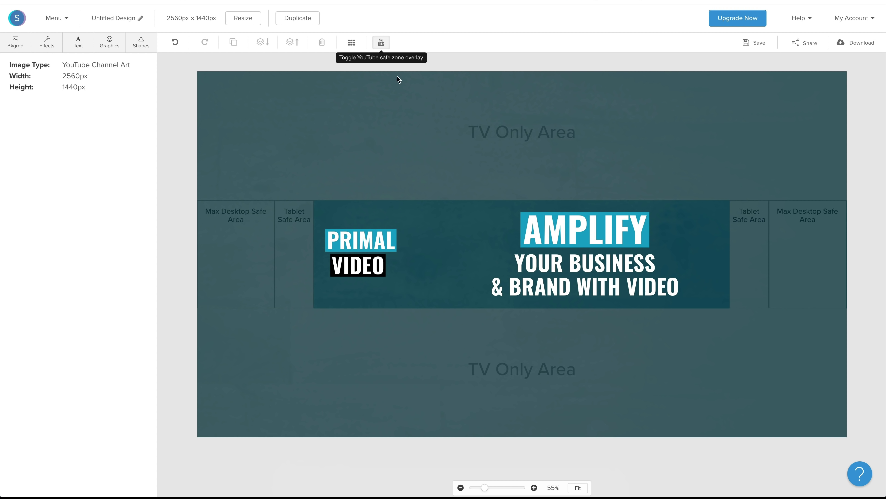
{"action": "left_click", "coordinate": [377, 43]}
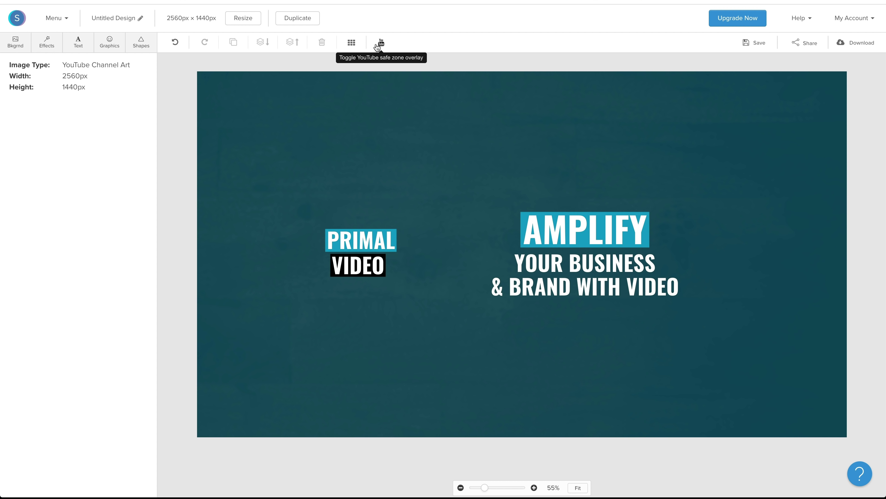
{"action": "left_click", "coordinate": [379, 45]}
Add a filled square at the banner's top-left and stretch it to full banner height.
{"action": "left_click", "coordinate": [141, 42]}
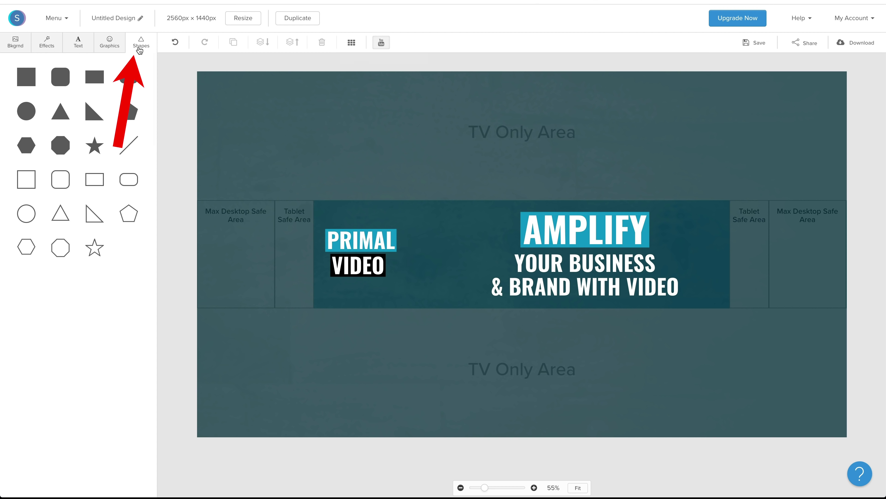
{"action": "left_click", "coordinate": [23, 78]}
{"action": "left_click_drag", "start_coordinate": [475, 249], "coordinate": [218, 130]}
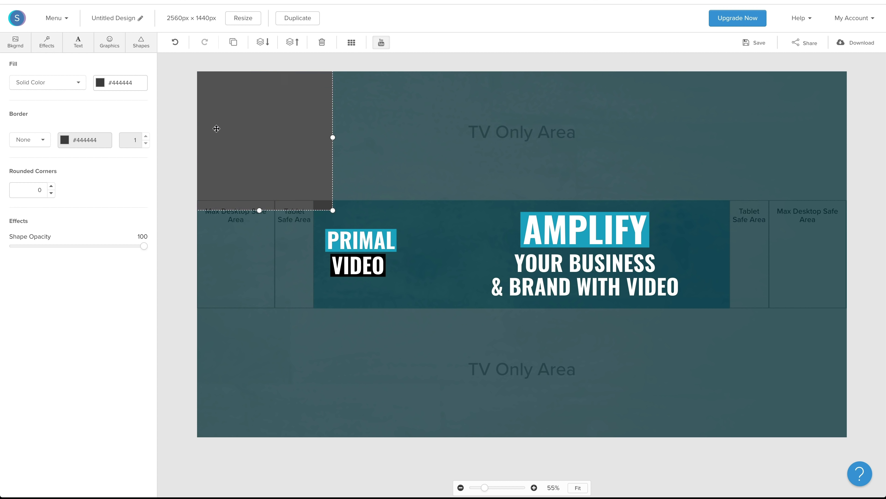
{"action": "left_click_drag", "start_coordinate": [325, 202], "coordinate": [401, 379]}
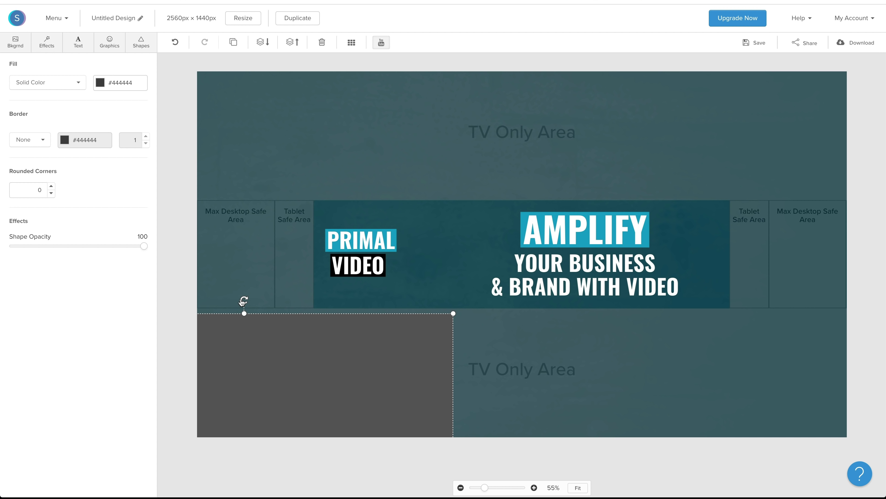
Tilt the dark rectangle diagonally over the left half and send it behind the logo.
{"action": "left_click_drag", "start_coordinate": [244, 300], "coordinate": [289, 302]}
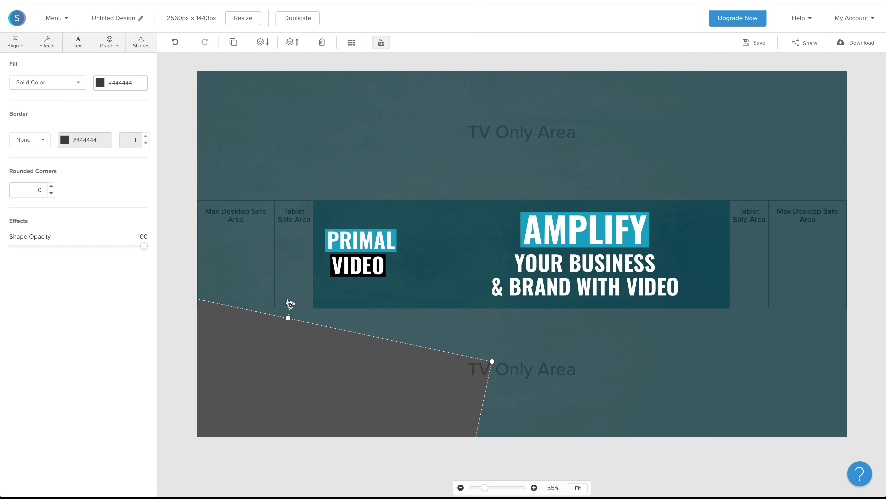
{"action": "left_click_drag", "start_coordinate": [322, 370], "coordinate": [355, 53]}
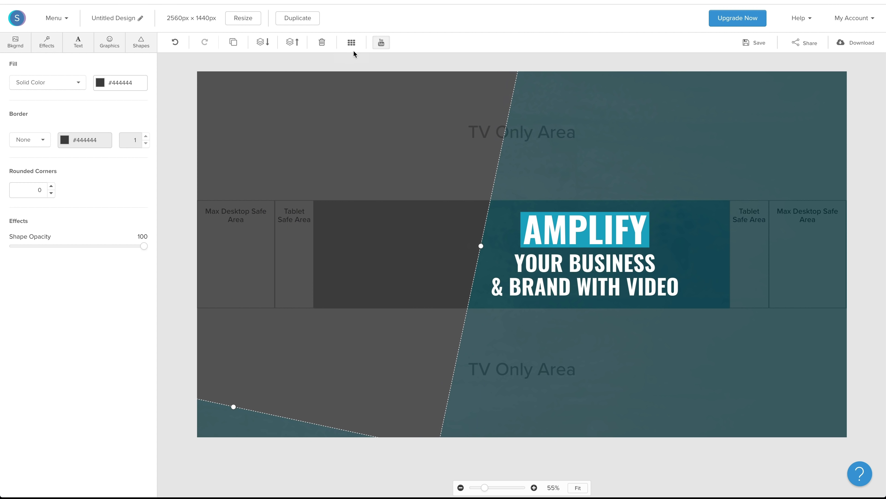
{"action": "left_click_drag", "start_coordinate": [233, 408], "coordinate": [221, 463]}
{"action": "left_click", "coordinate": [381, 43]}
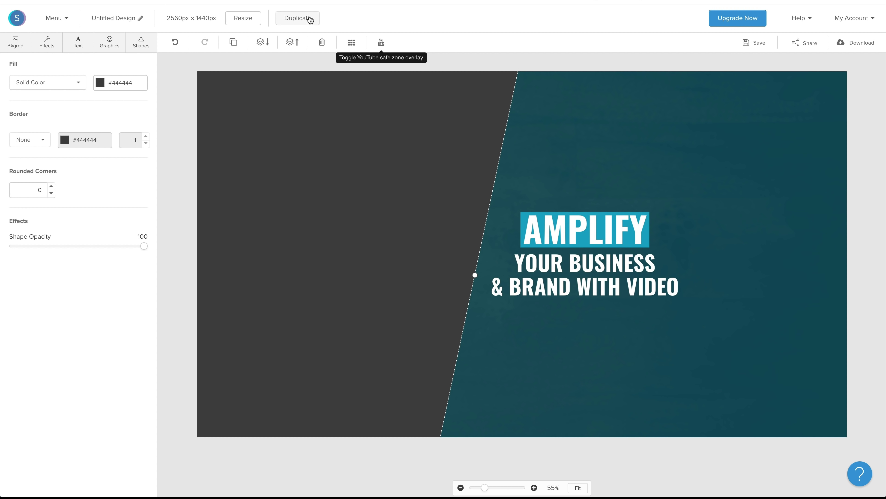
{"action": "left_click", "coordinate": [260, 43]}
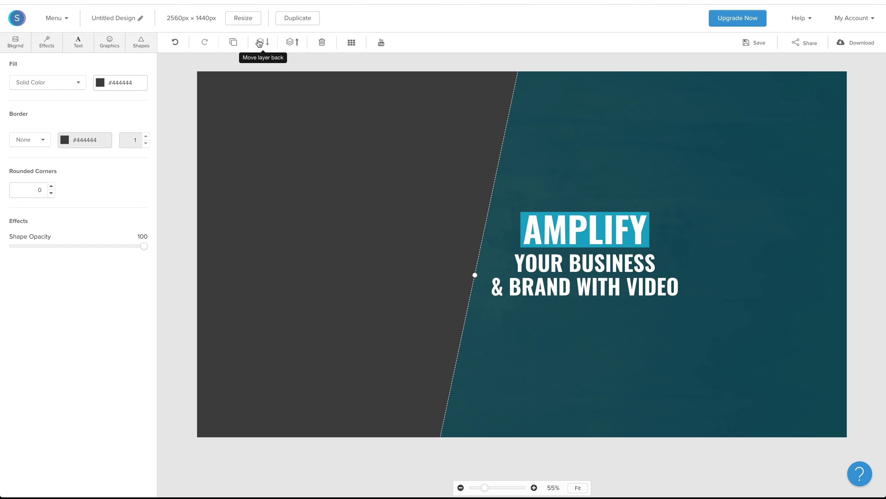
Change the diagonal panel's fill to a custom near-black #262626.
{"action": "left_click", "coordinate": [475, 62]}
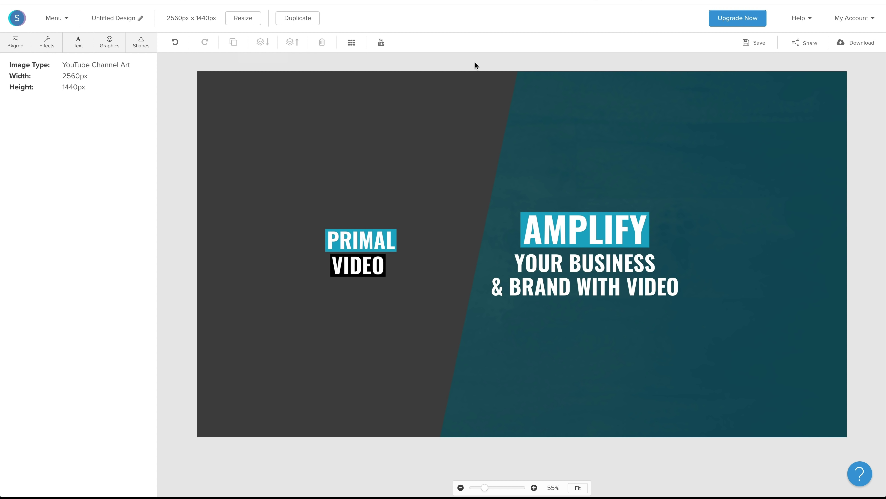
{"action": "left_click", "coordinate": [388, 124]}
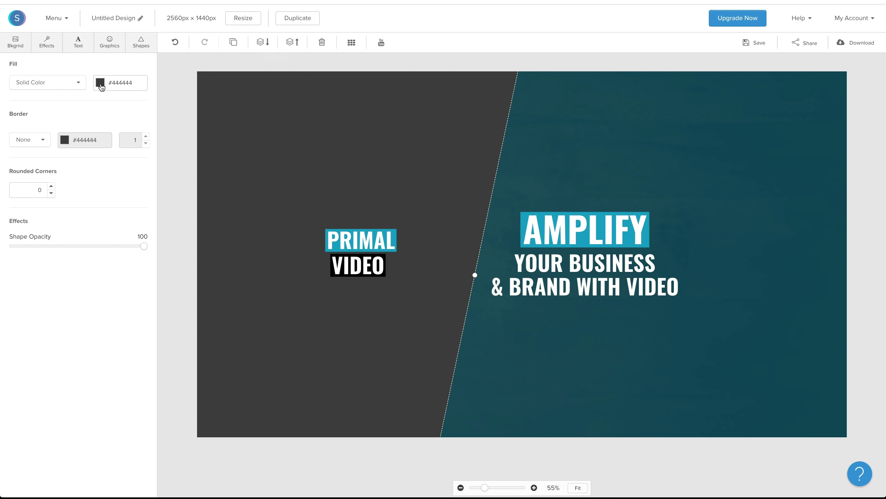
{"action": "left_click", "coordinate": [101, 84]}
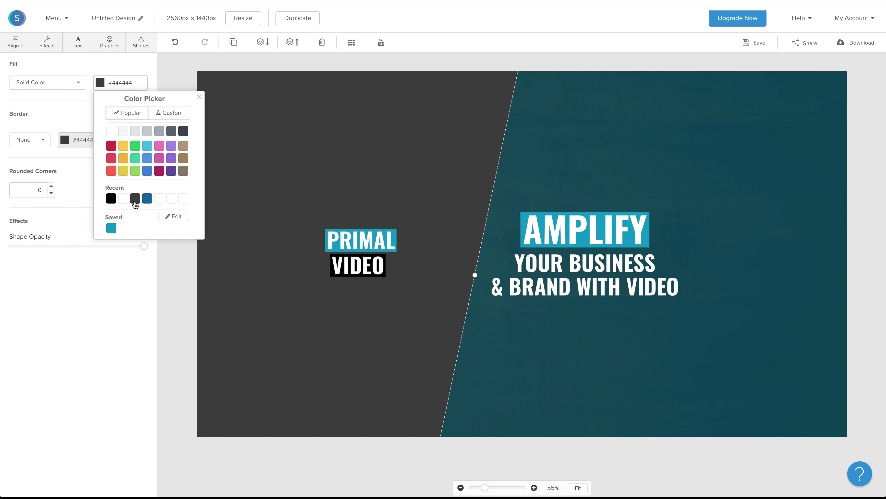
{"action": "left_click", "coordinate": [135, 200]}
{"action": "left_click", "coordinate": [168, 131]}
{"action": "left_click", "coordinate": [169, 112]}
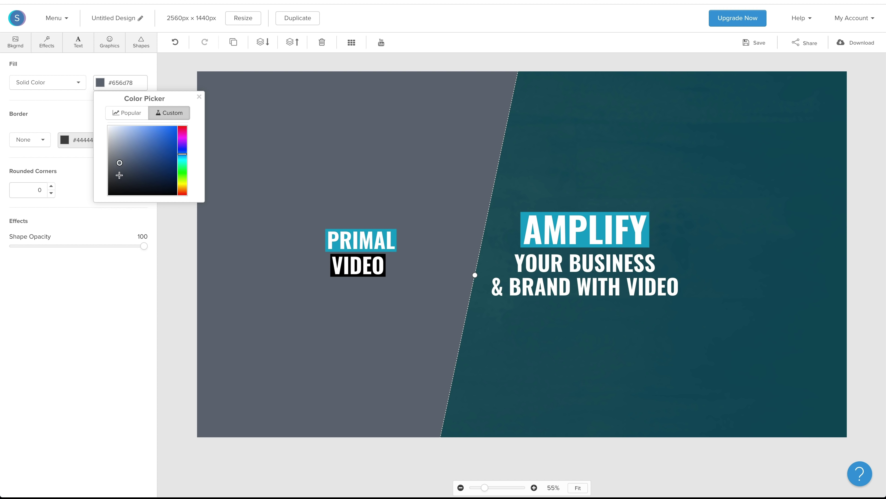
{"action": "left_click_drag", "start_coordinate": [118, 164], "coordinate": [101, 185]}
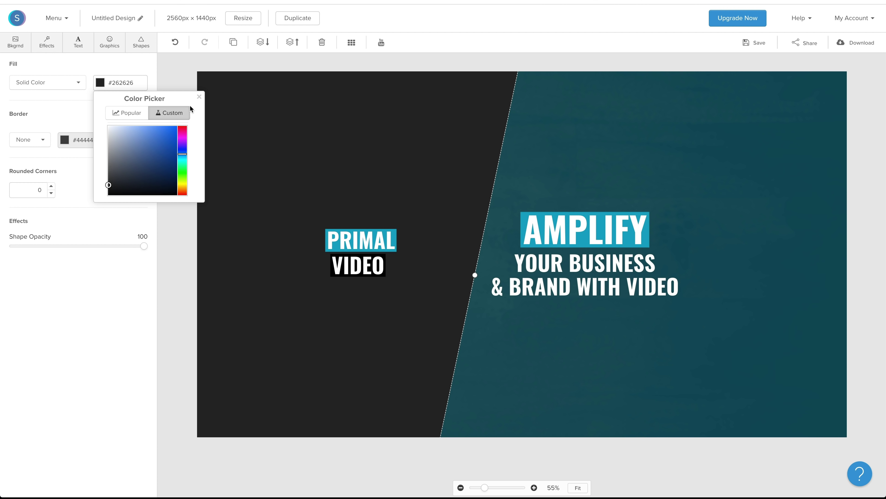
{"action": "left_click", "coordinate": [176, 79]}
Set the panel's Shape Opacity to 69.
{"action": "left_click", "coordinate": [252, 140]}
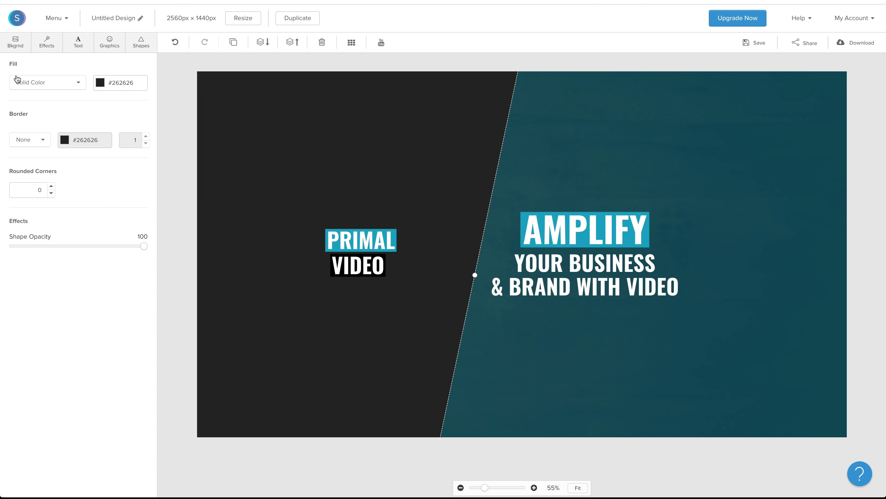
{"action": "left_click_drag", "start_coordinate": [139, 248], "coordinate": [103, 251]}
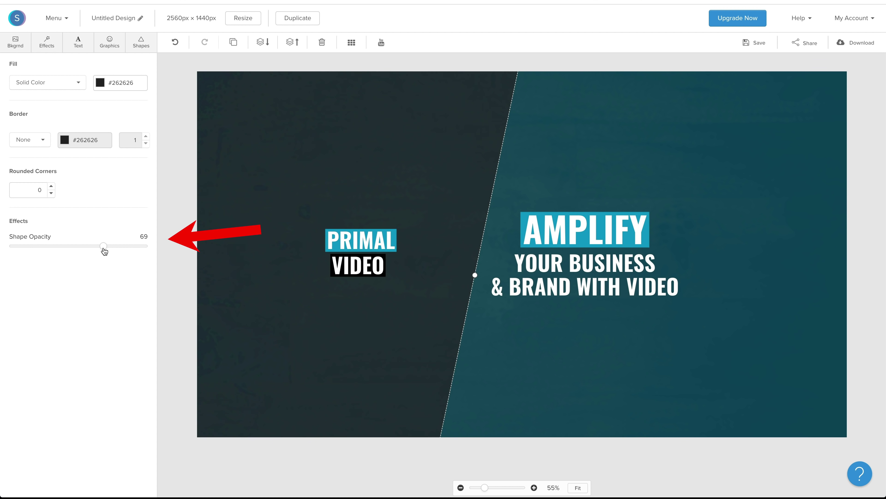
{"action": "left_click", "coordinate": [477, 69]}
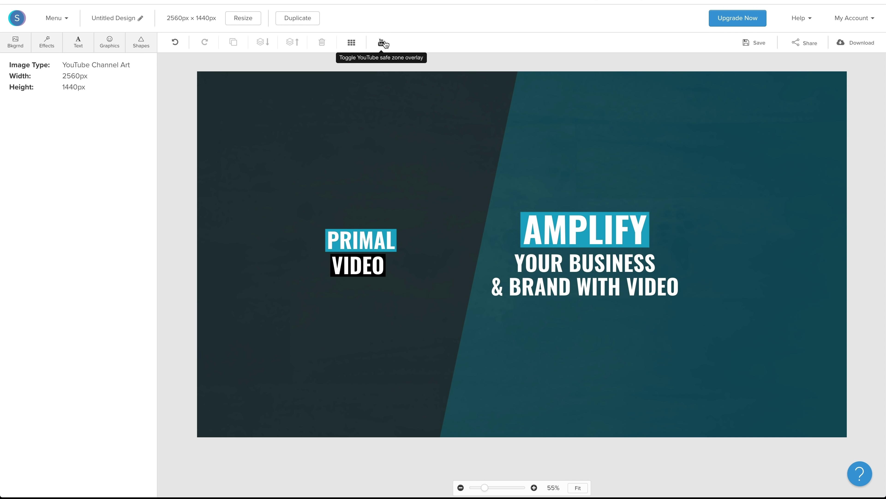
Show the YouTube safe zones to check logo and tagline placement, with the Uploads library listed, then hide them.
{"action": "left_click", "coordinate": [382, 42]}
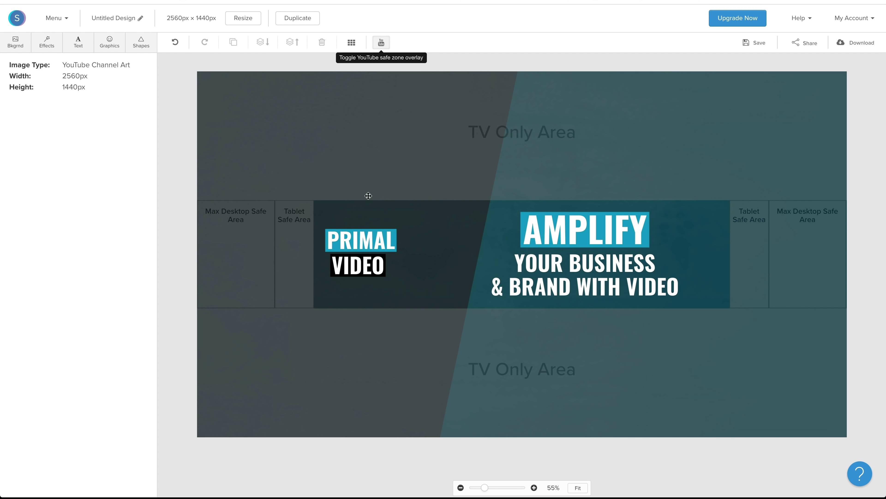
{"action": "left_click", "coordinate": [101, 38]}
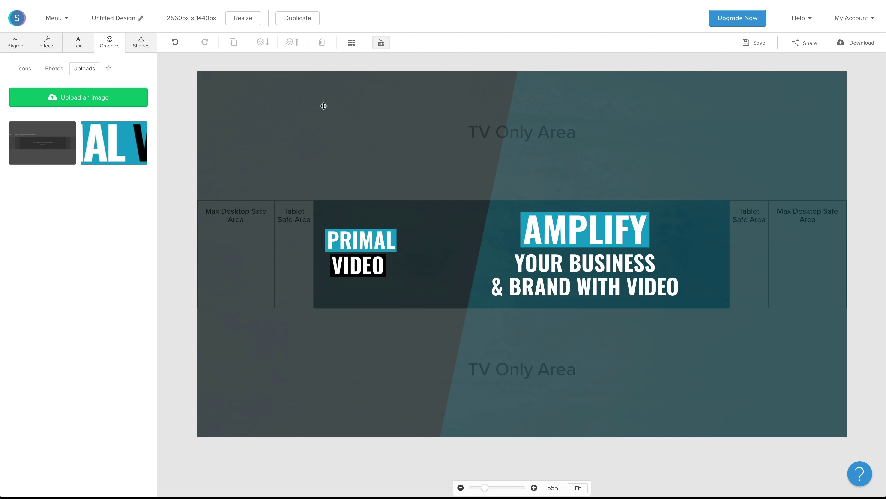
{"action": "left_click", "coordinate": [381, 42]}
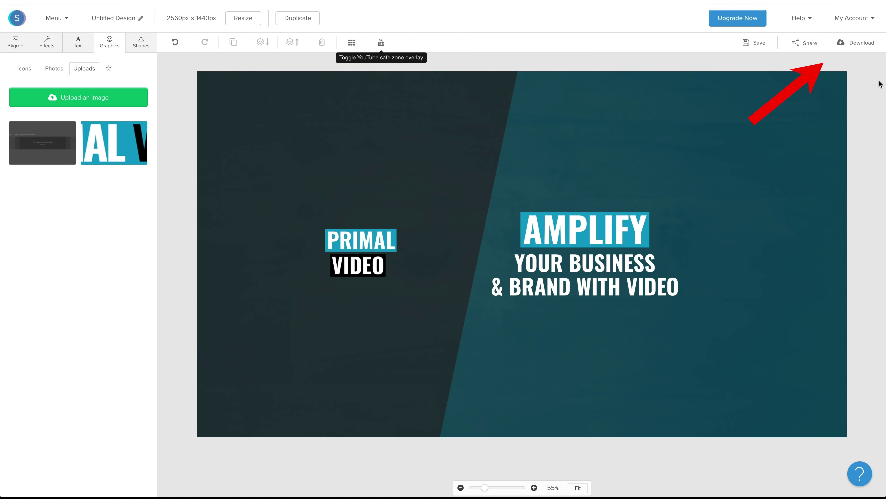
Download the banner as a high-res PNG saved as 'YT BANNER' on the Desktop.
{"action": "left_click", "coordinate": [859, 45]}
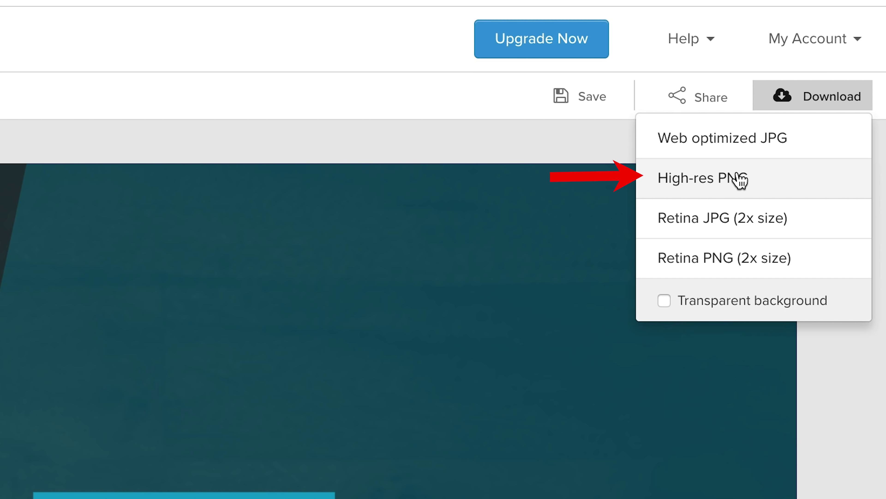
{"action": "left_click", "coordinate": [747, 182]}
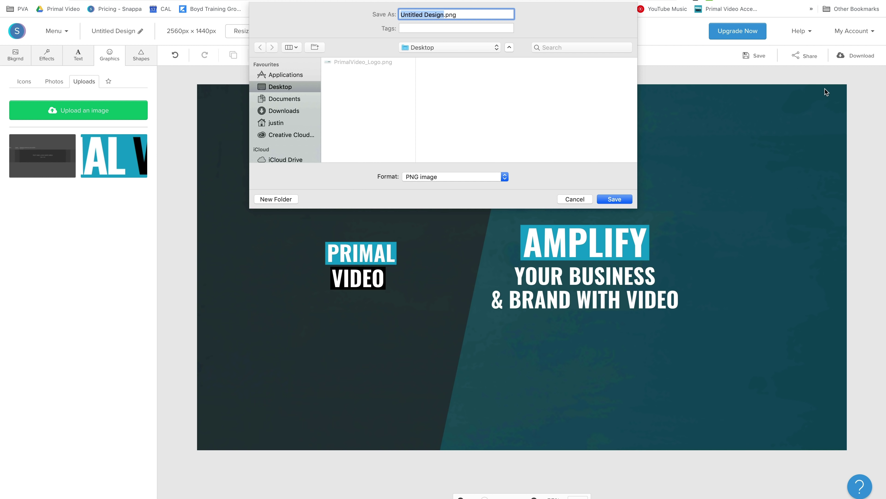
{"action": "type", "text": "YT BANNER"}
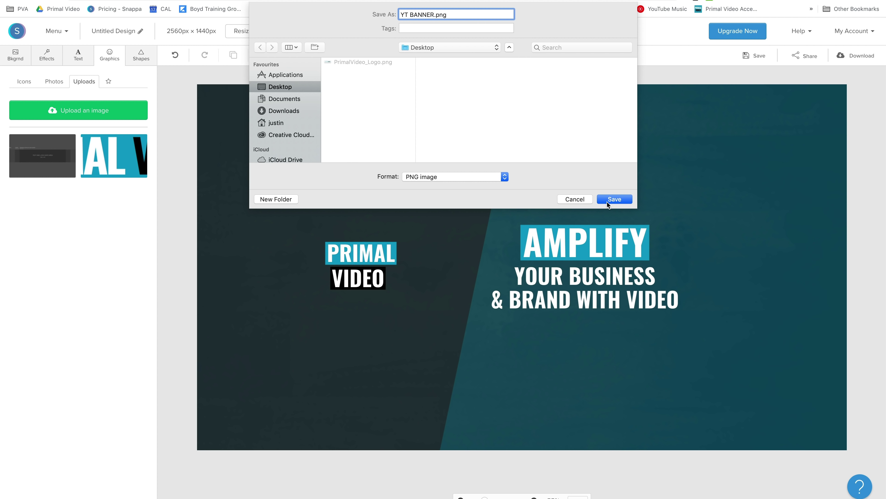
{"action": "left_click", "coordinate": [614, 199]}
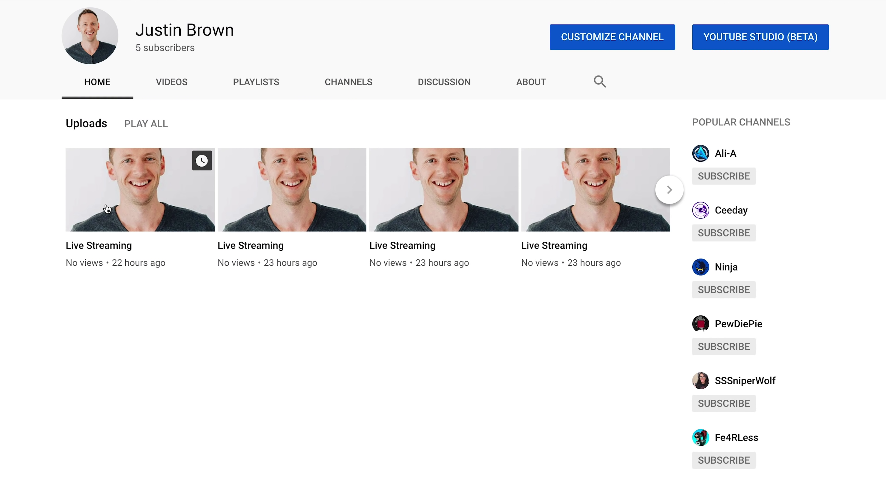
Upload YT BANNER.png as the YouTube channel art, check the crop, and apply it.
{"action": "left_click", "coordinate": [620, 37]}
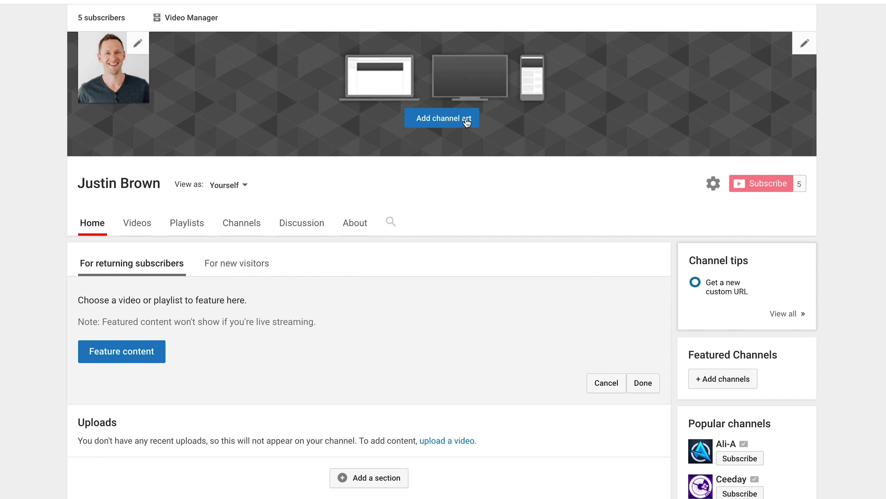
{"action": "left_click", "coordinate": [450, 119]}
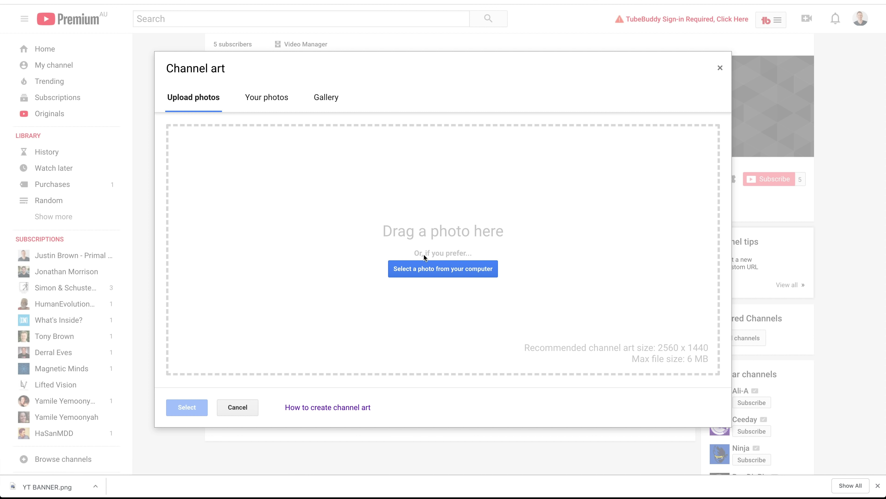
{"action": "left_click", "coordinate": [425, 266]}
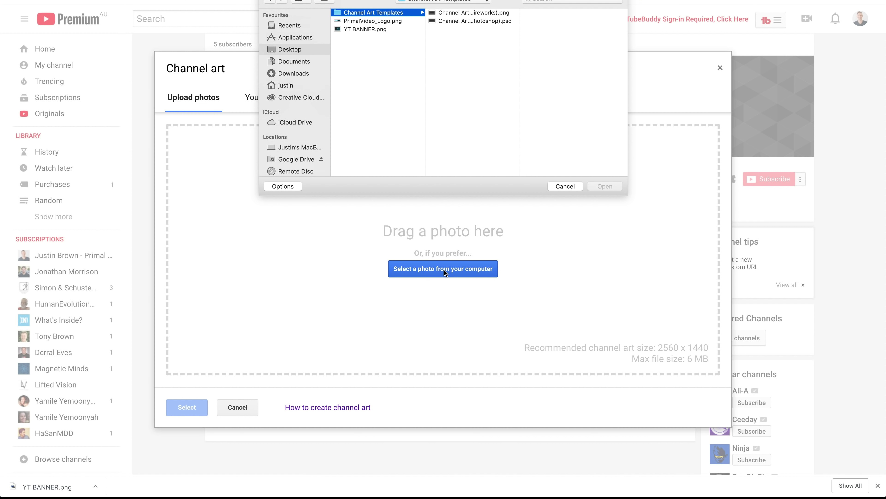
{"action": "left_click", "coordinate": [357, 30]}
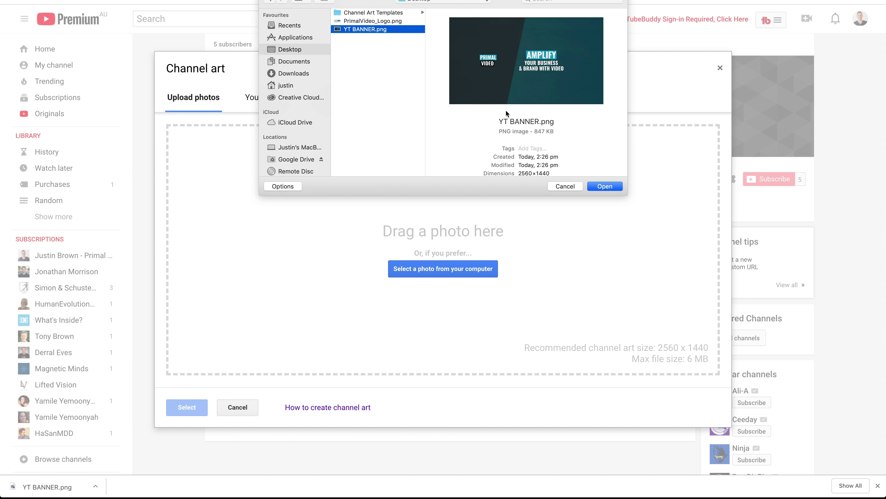
{"action": "left_click", "coordinate": [601, 186]}
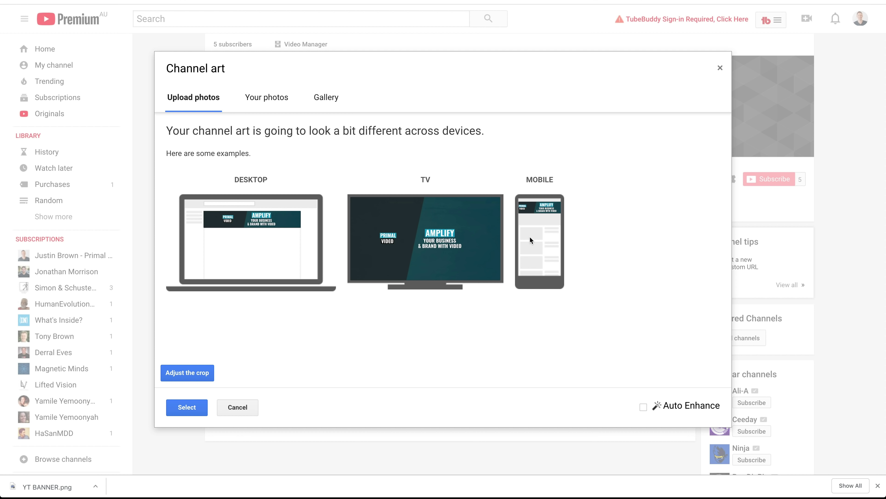
{"action": "left_click", "coordinate": [174, 375]}
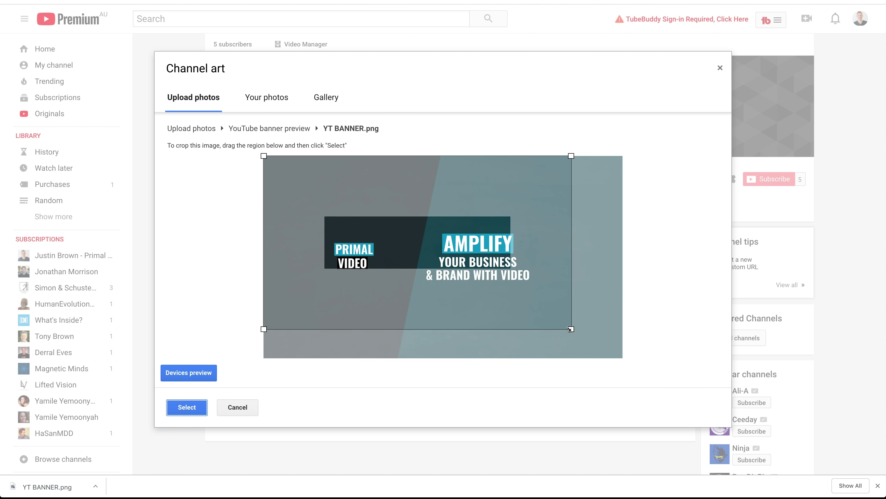
{"action": "left_click", "coordinate": [189, 405]}
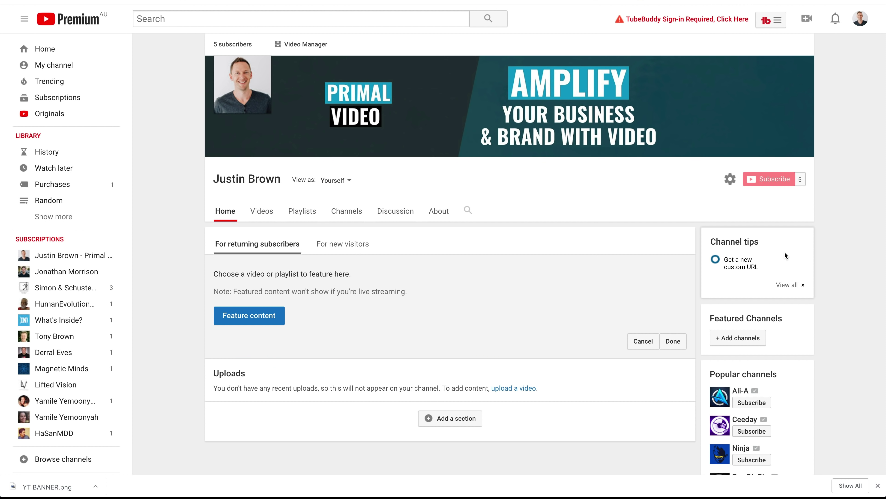